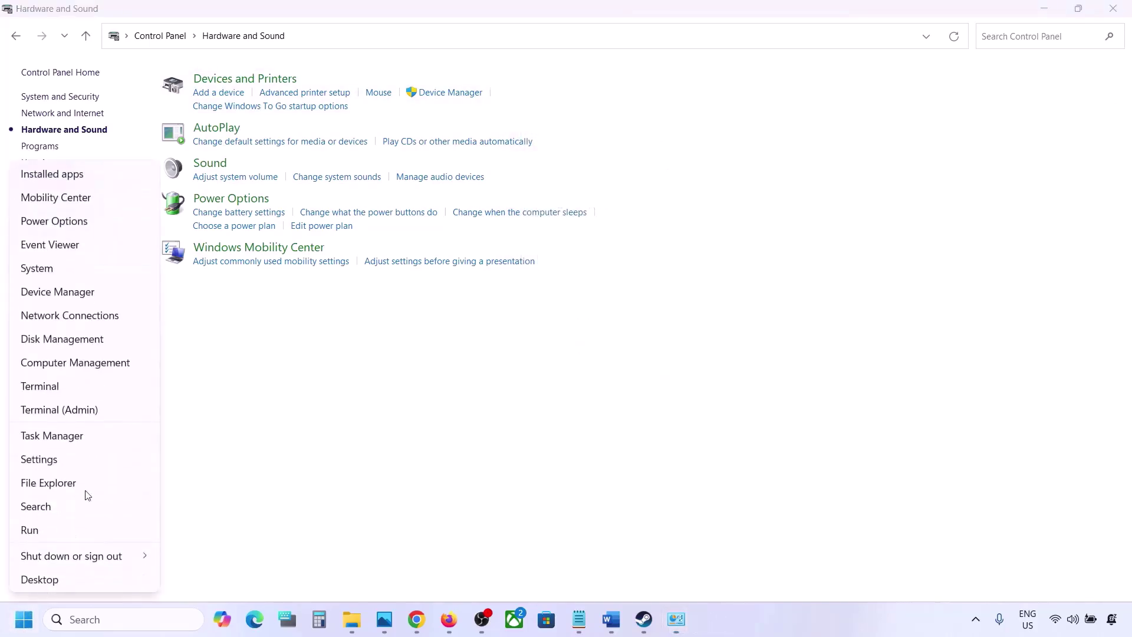
# Step: Open Device Manager from the Start quick-link menu
pyautogui.click(60, 293)
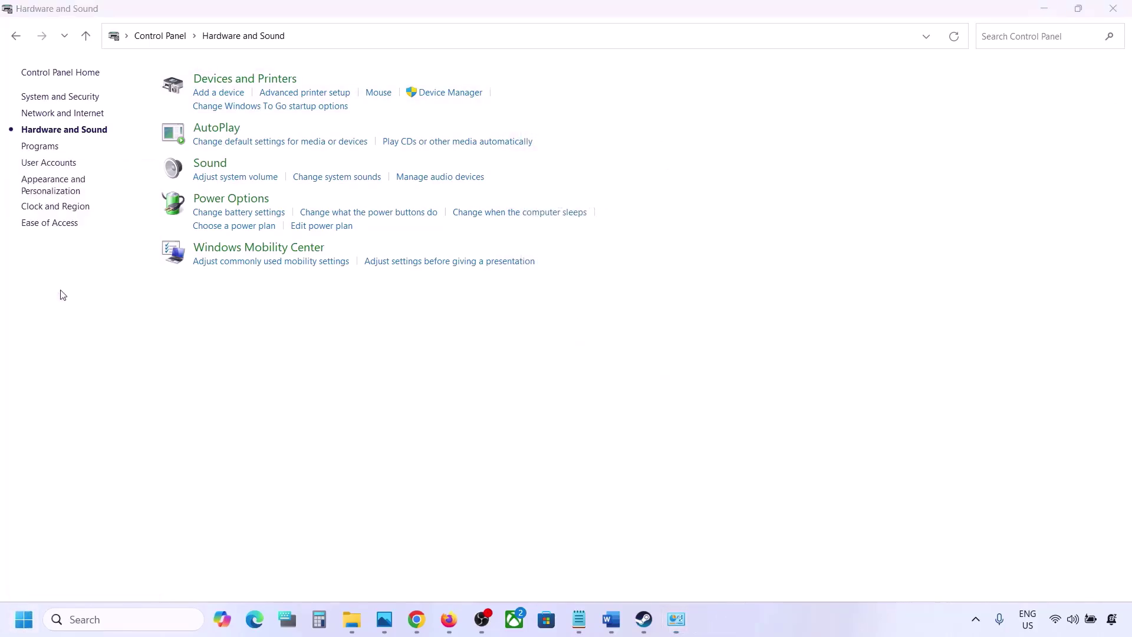
# Step: Under Sound, video and game controllers, disable VB-Audio Voicemeeter VAIO and Oculus Virtual Audio Device
pyautogui.scroll(-1, 161, 284)
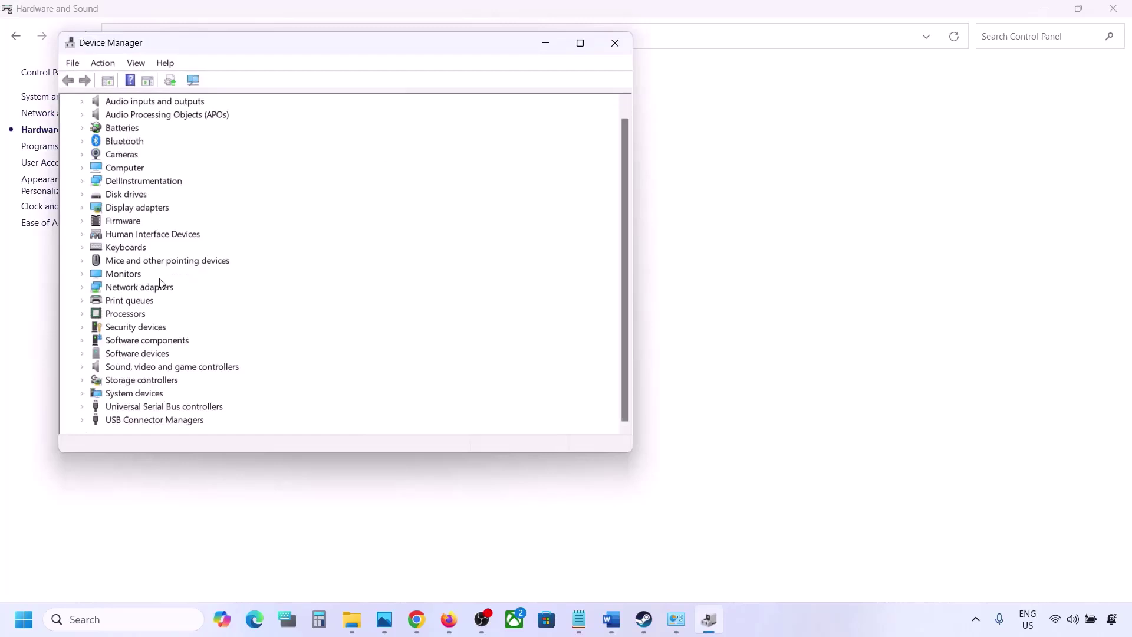
pyautogui.click(82, 368)
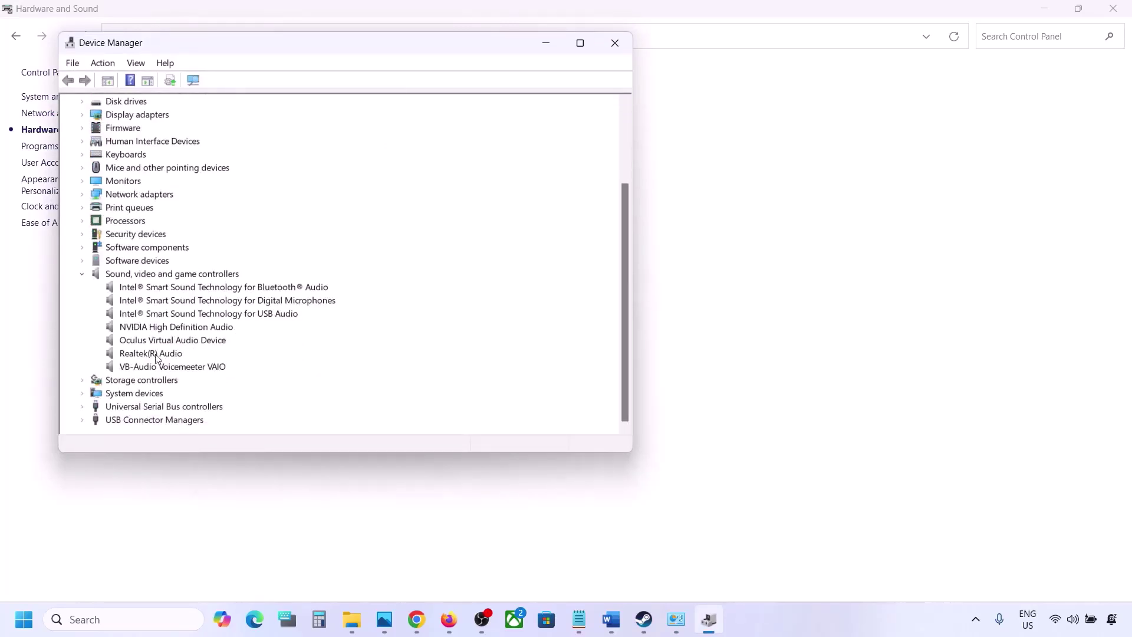
pyautogui.click(159, 358)
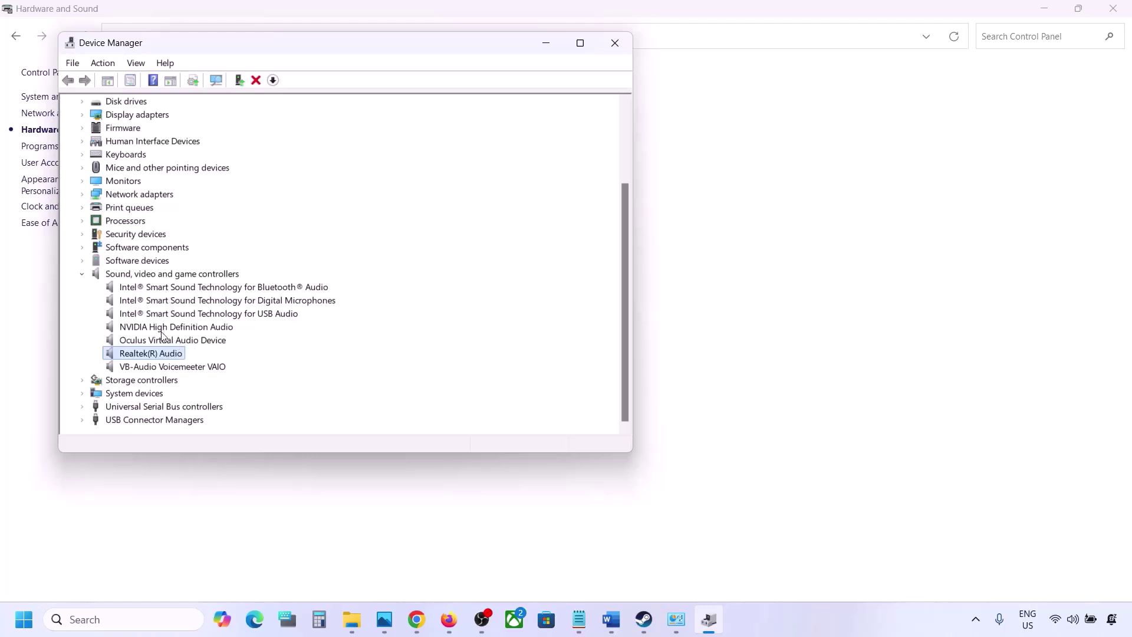
pyautogui.click(153, 368)
pyautogui.rightClick(153, 368)
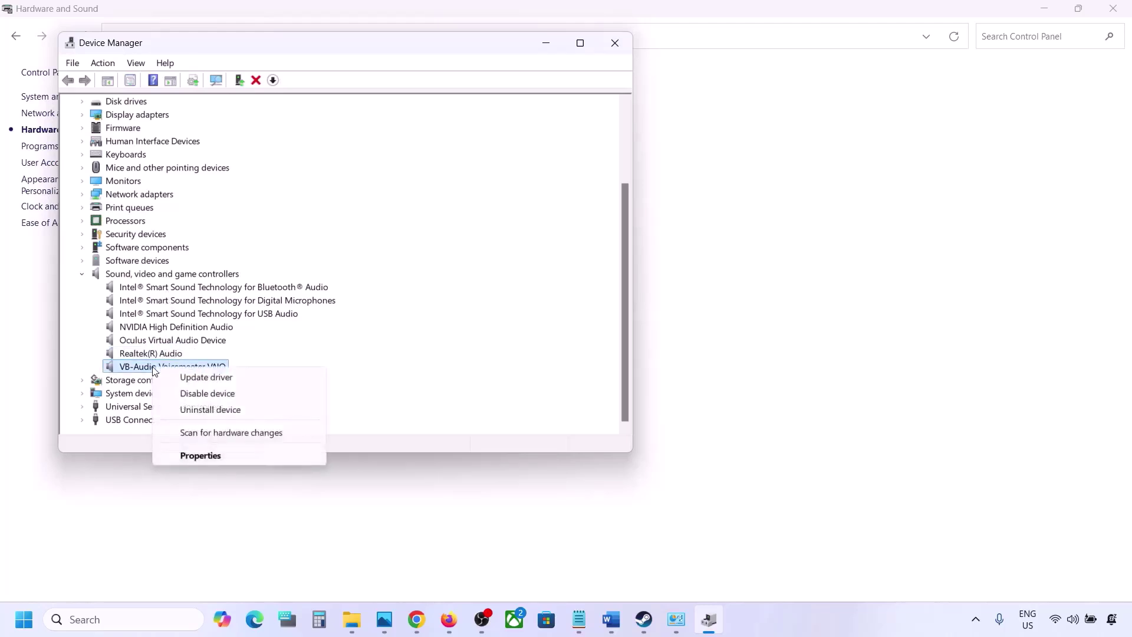
pyautogui.click(190, 393)
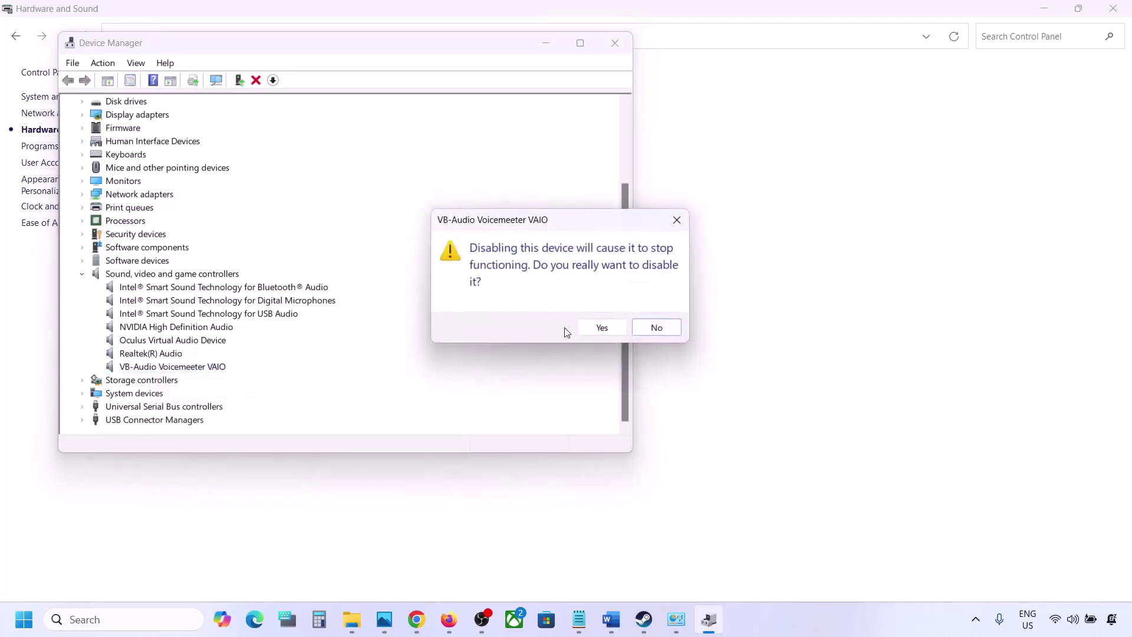
pyautogui.click(593, 327)
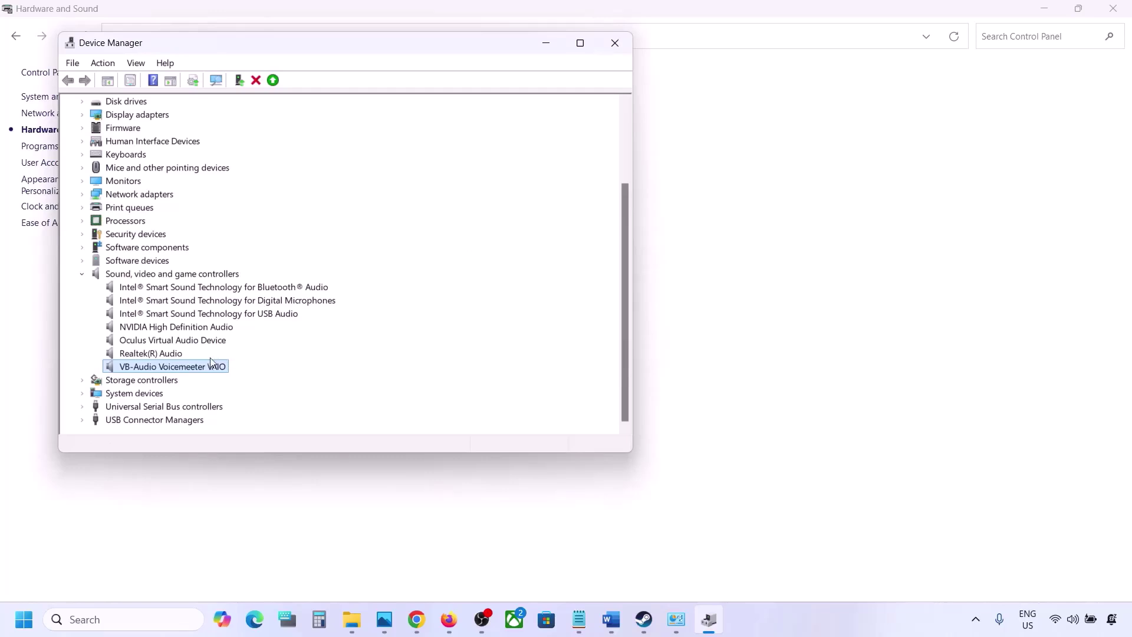
pyautogui.scroll(-1, 188, 382)
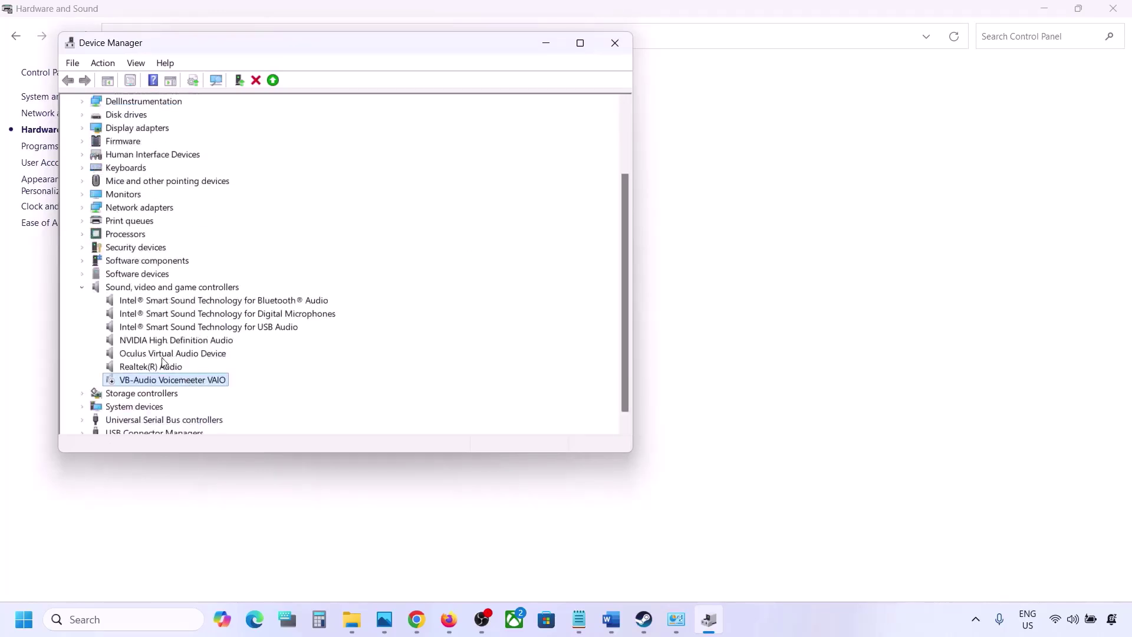
pyautogui.rightClick(160, 354)
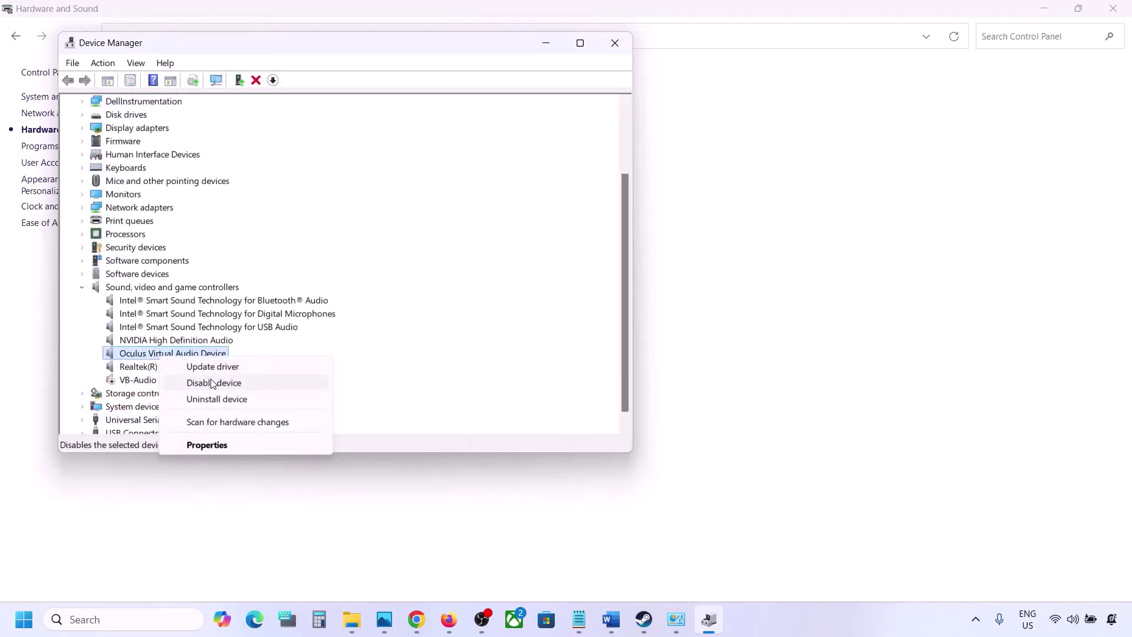
pyautogui.click(213, 383)
pyautogui.click(590, 328)
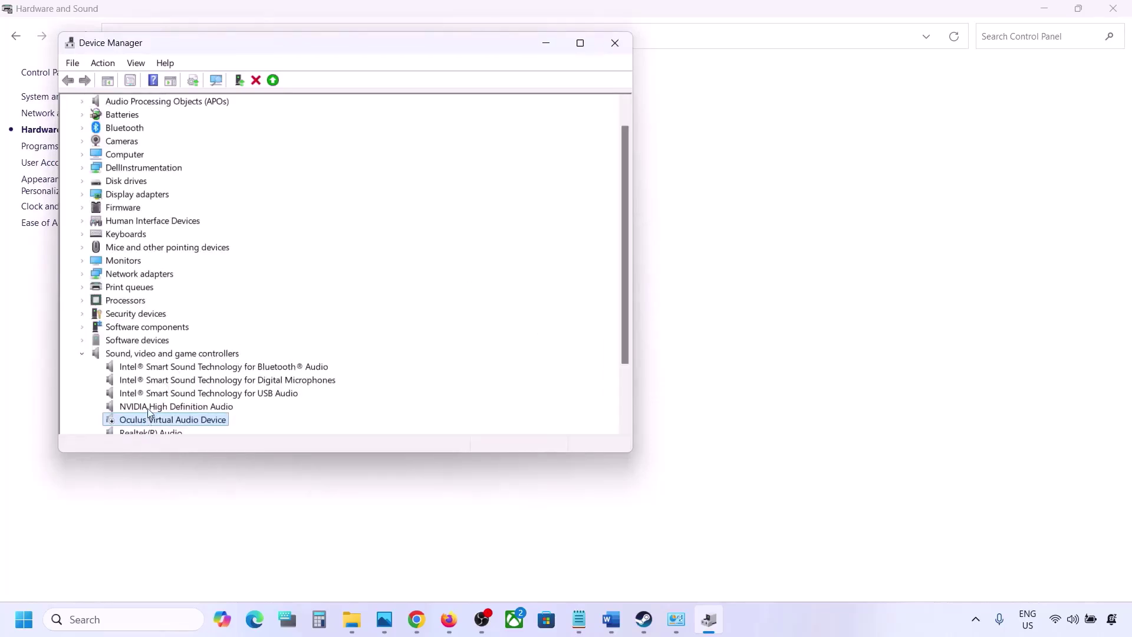
# Step: Disable NVIDIA High Definition Audio, Intel Bluetooth Audio and Digital Microphones, declining the restart
pyautogui.rightClick(150, 408)
pyautogui.click(197, 436)
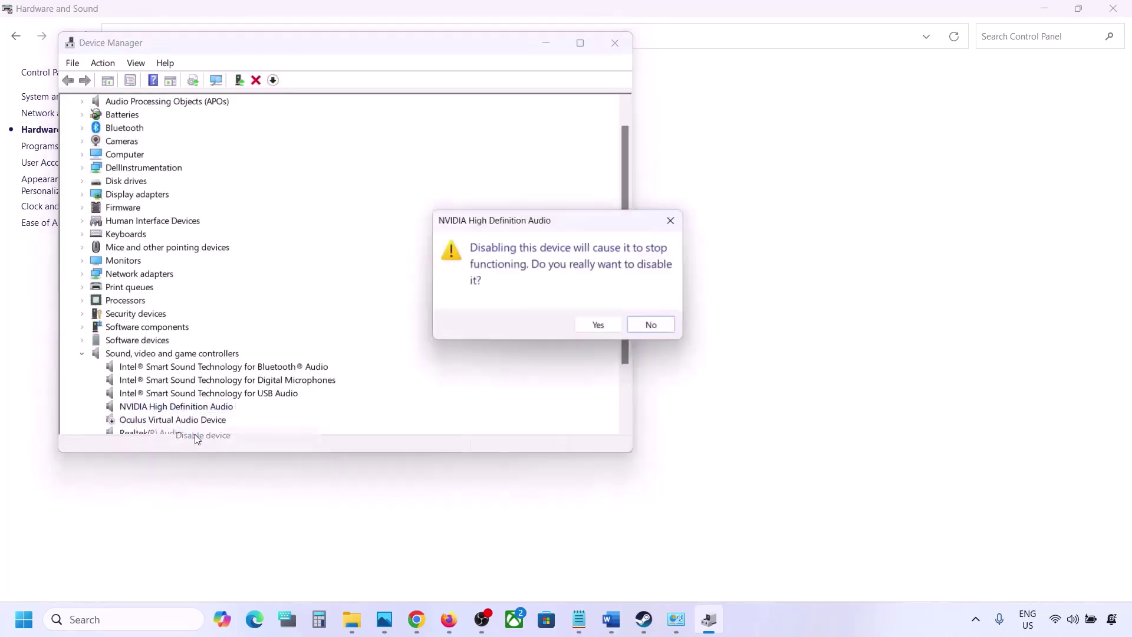
pyautogui.click(587, 323)
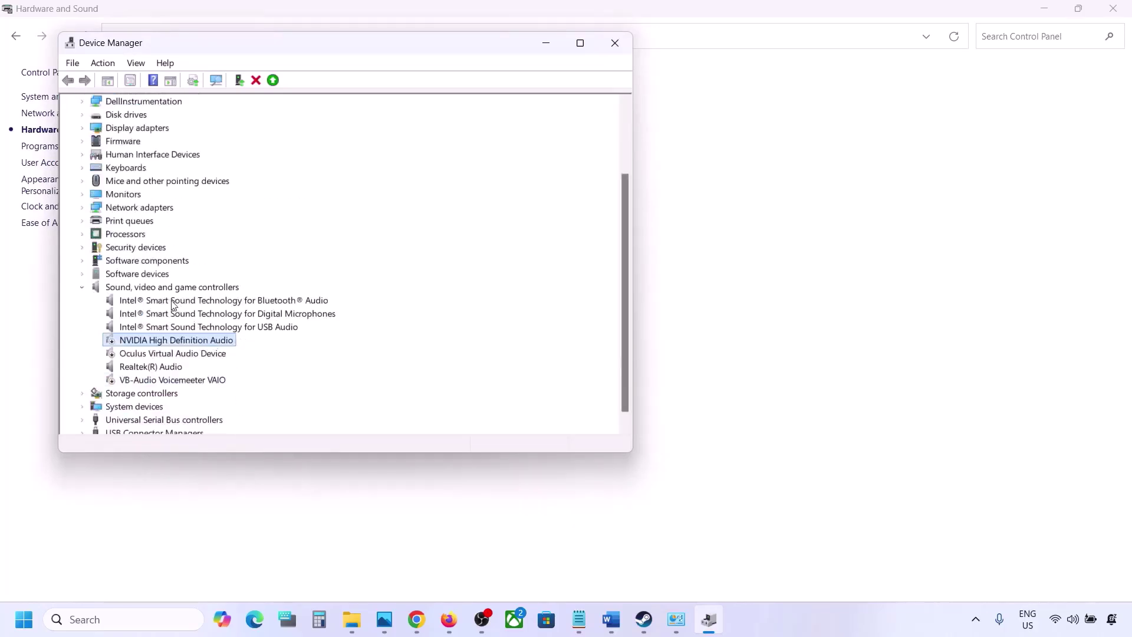
pyautogui.rightClick(176, 304)
pyautogui.click(218, 326)
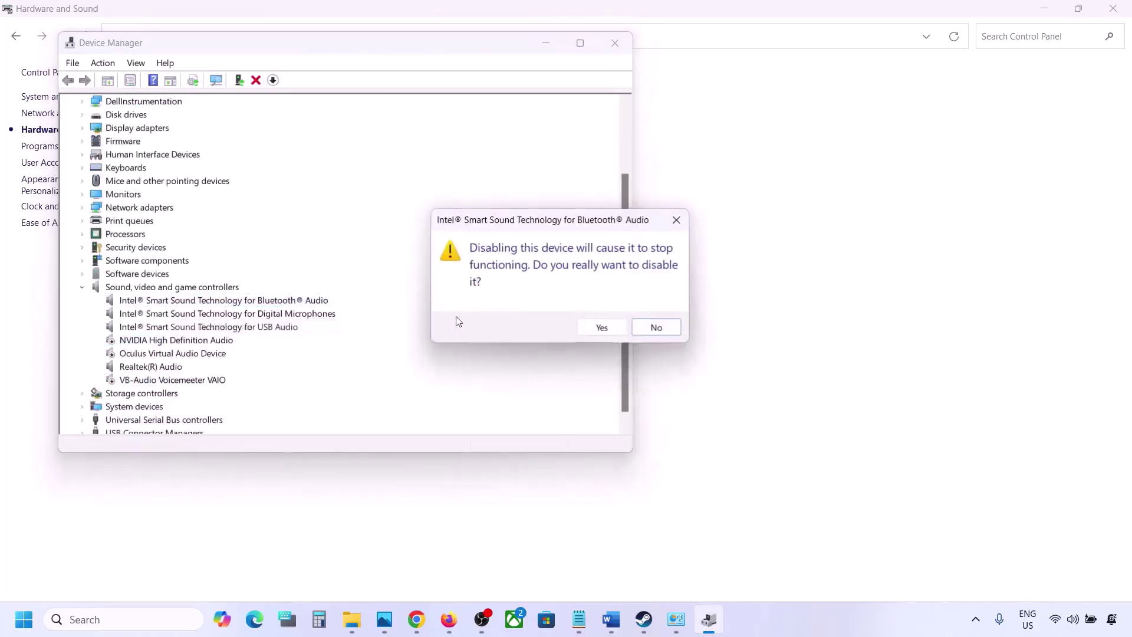
pyautogui.click(598, 328)
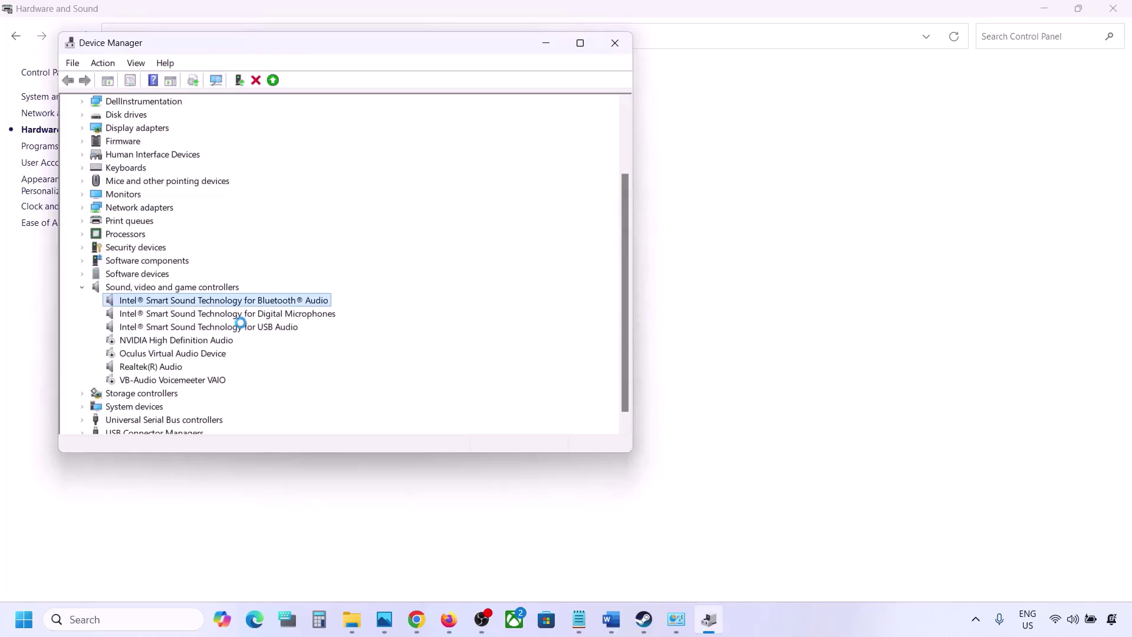
pyautogui.click(192, 332)
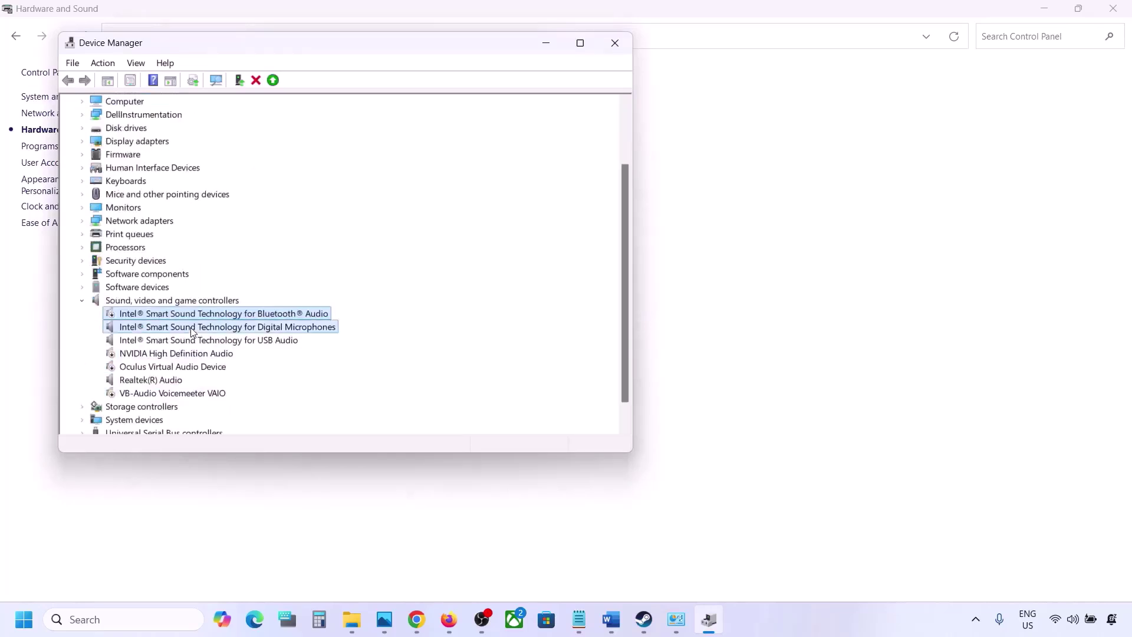
pyautogui.rightClick(194, 331)
pyautogui.click(242, 354)
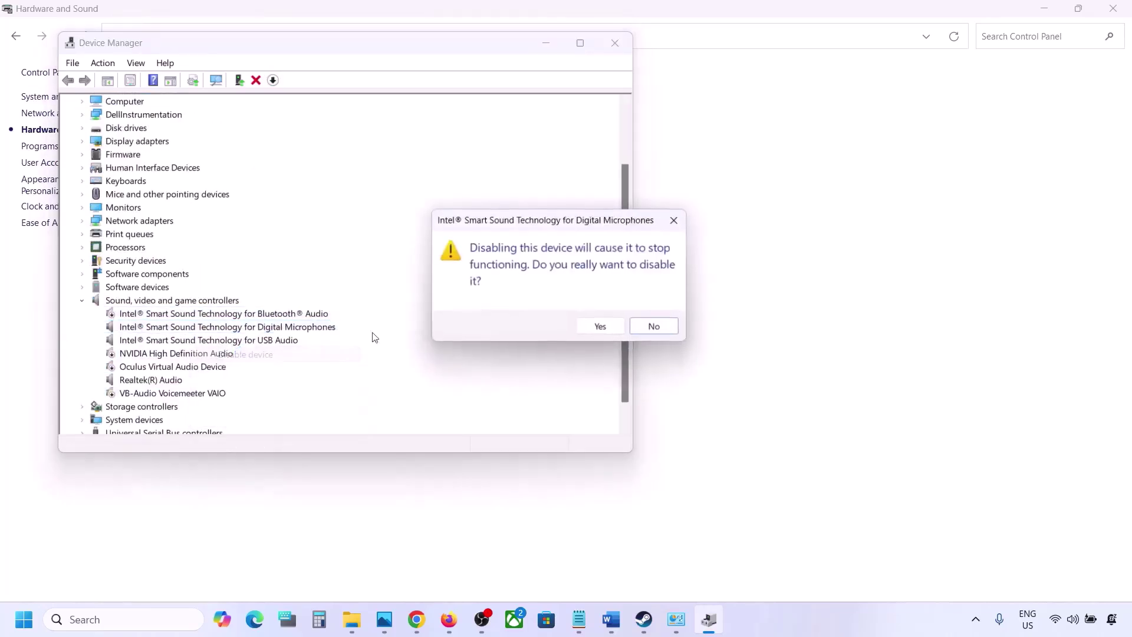
pyautogui.click(601, 326)
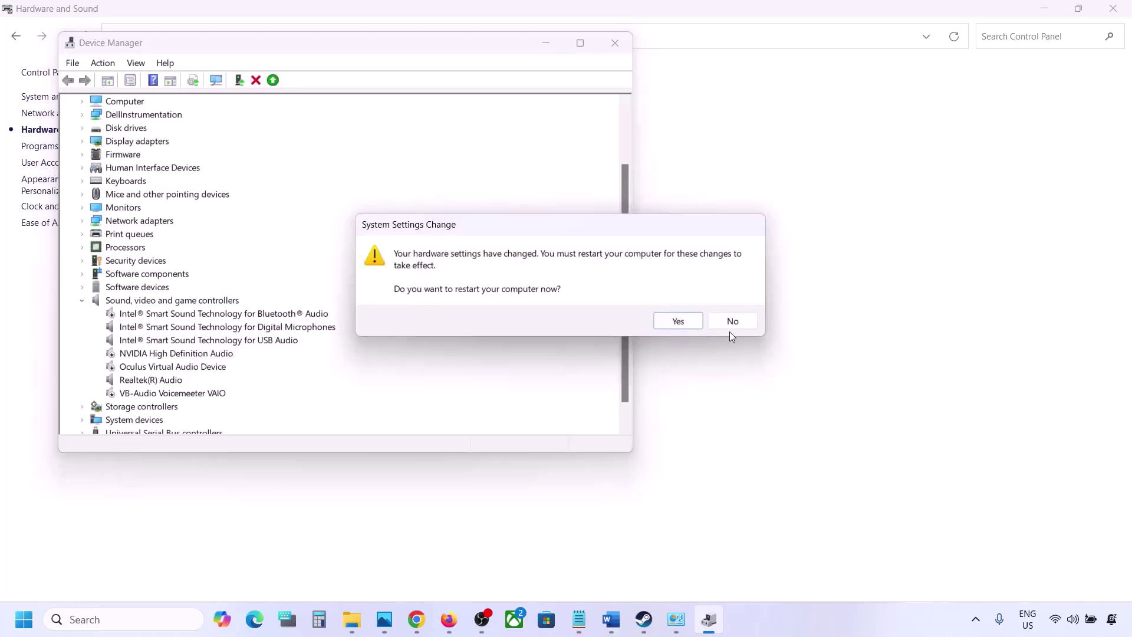
pyautogui.click(732, 322)
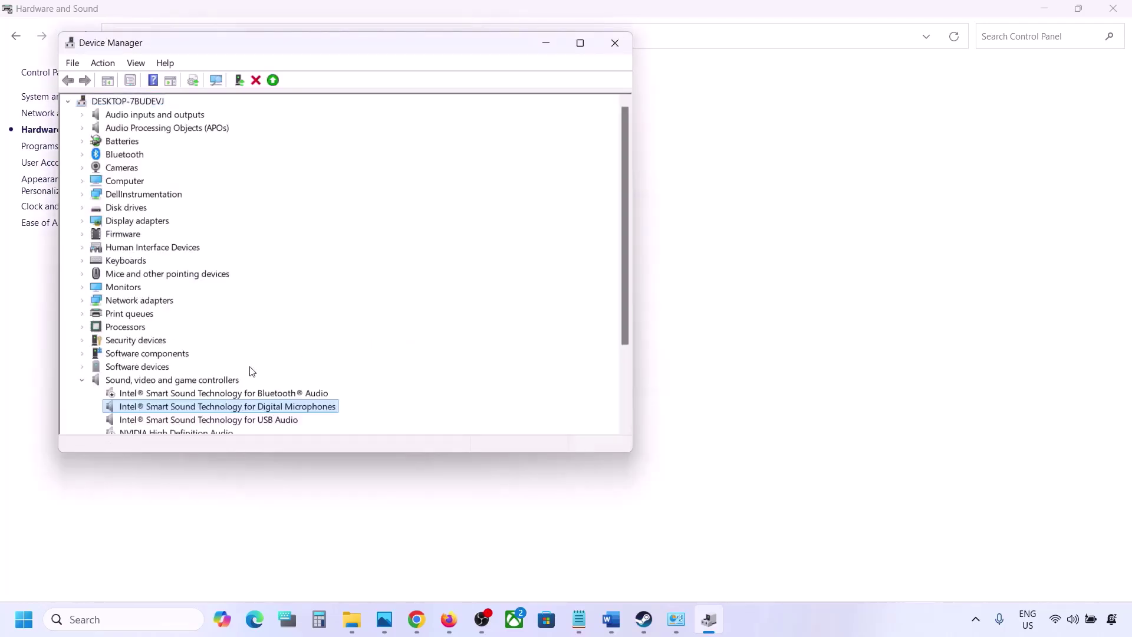
# Step: Disable Intel USB Audio, leaving Realtek(R) Audio enabled
pyautogui.rightClick(183, 342)
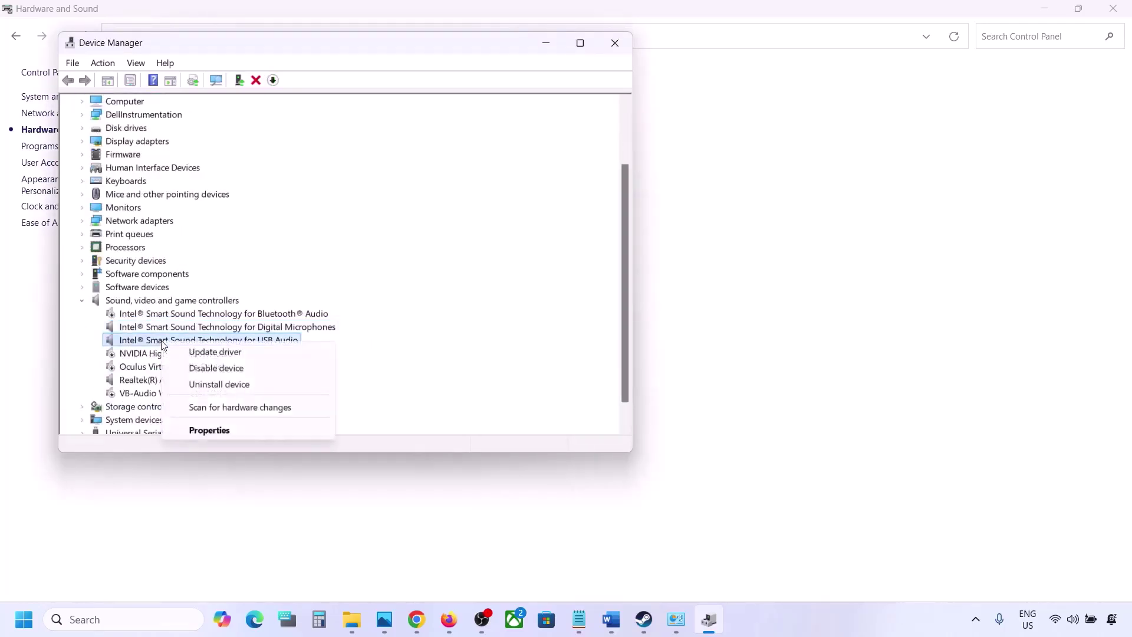
pyautogui.click(202, 368)
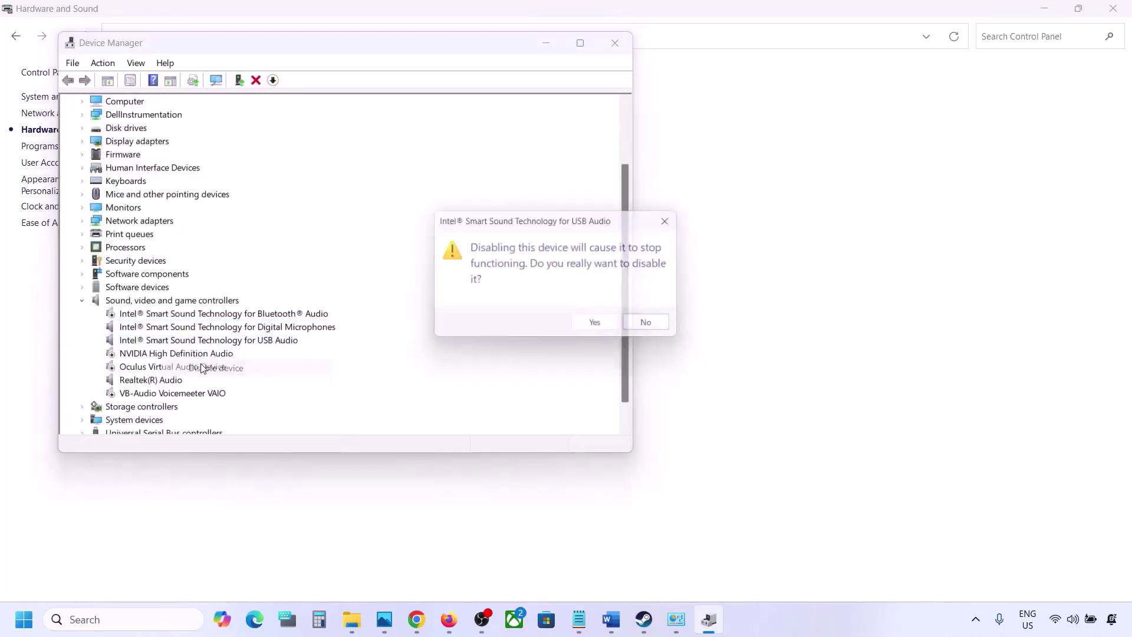
pyautogui.click(600, 327)
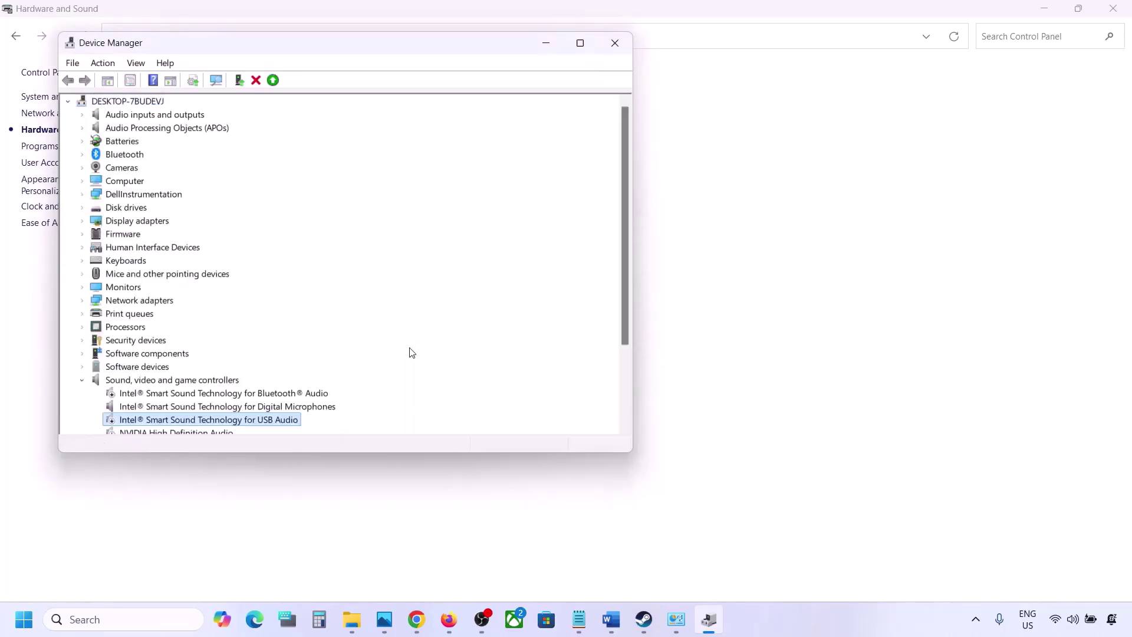
pyautogui.scroll(-3, 308, 372)
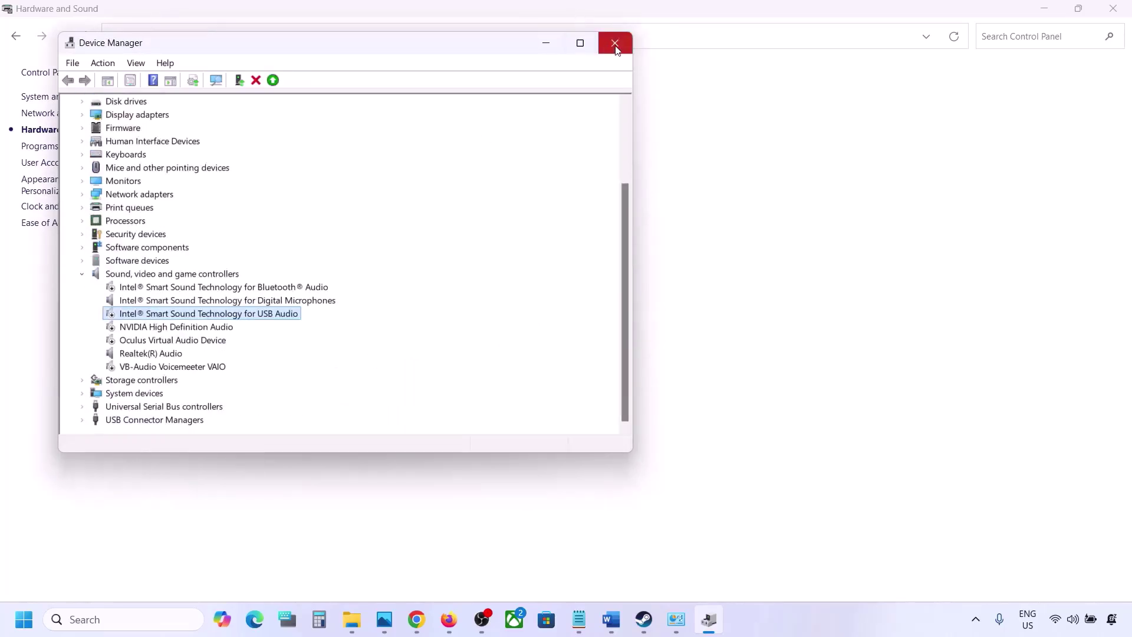
pyautogui.click(130, 351)
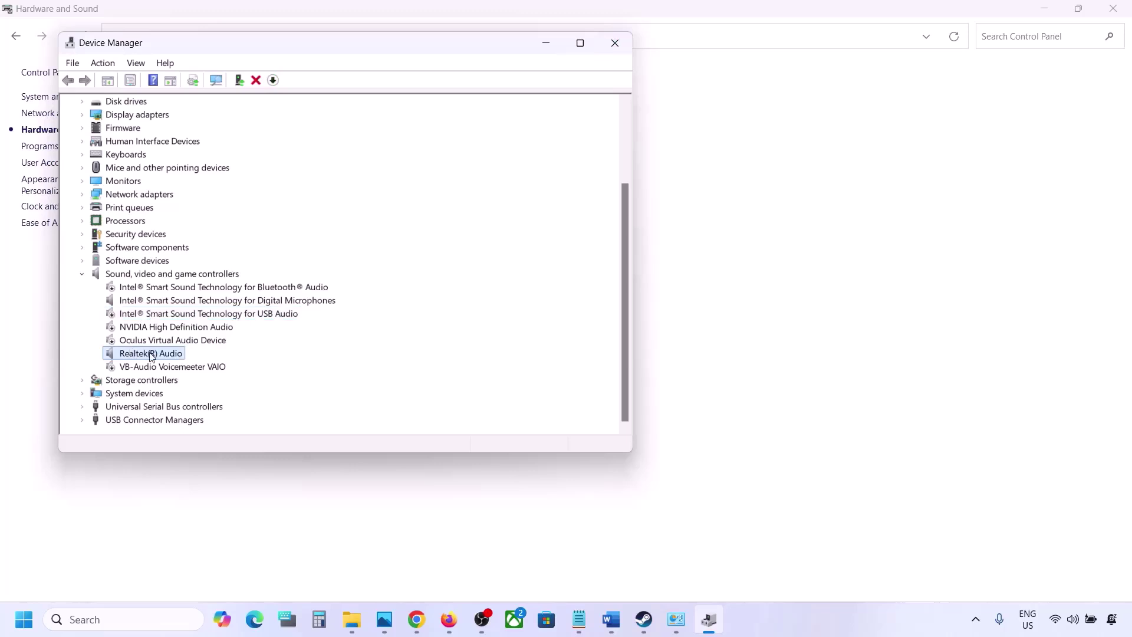
pyautogui.rightClick(151, 354)
pyautogui.press('Escape')
# Step: Close Device Manager and scroll the Word notes down to Step 8
pyautogui.click(614, 42)
pyautogui.click(613, 618)
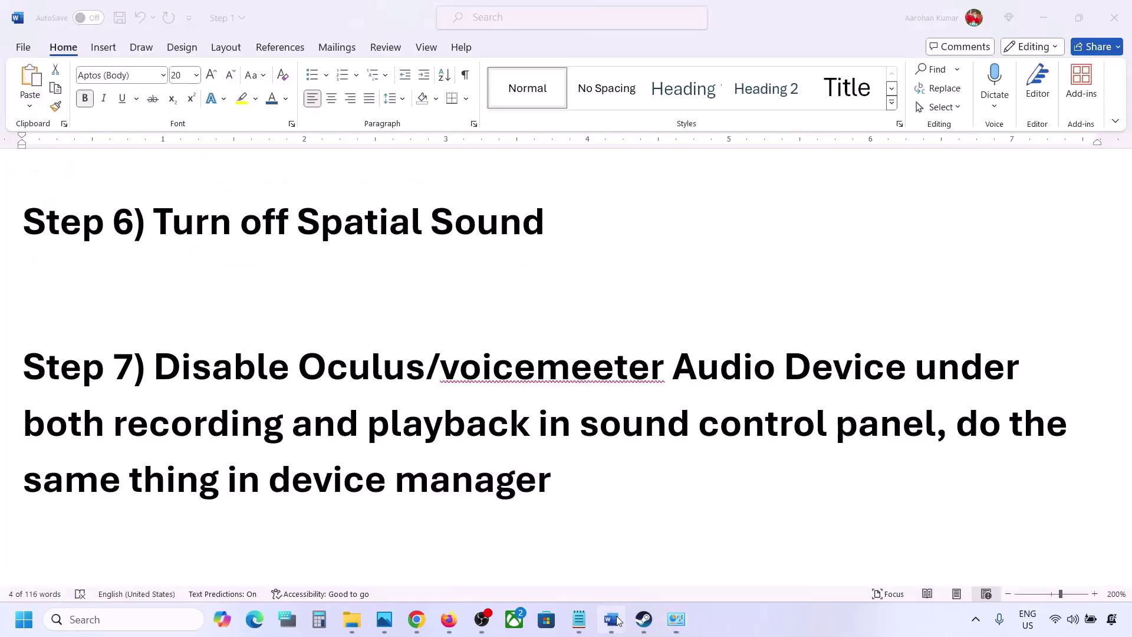
pyautogui.scroll(-3, 486, 493)
pyautogui.scroll(-2, 487, 493)
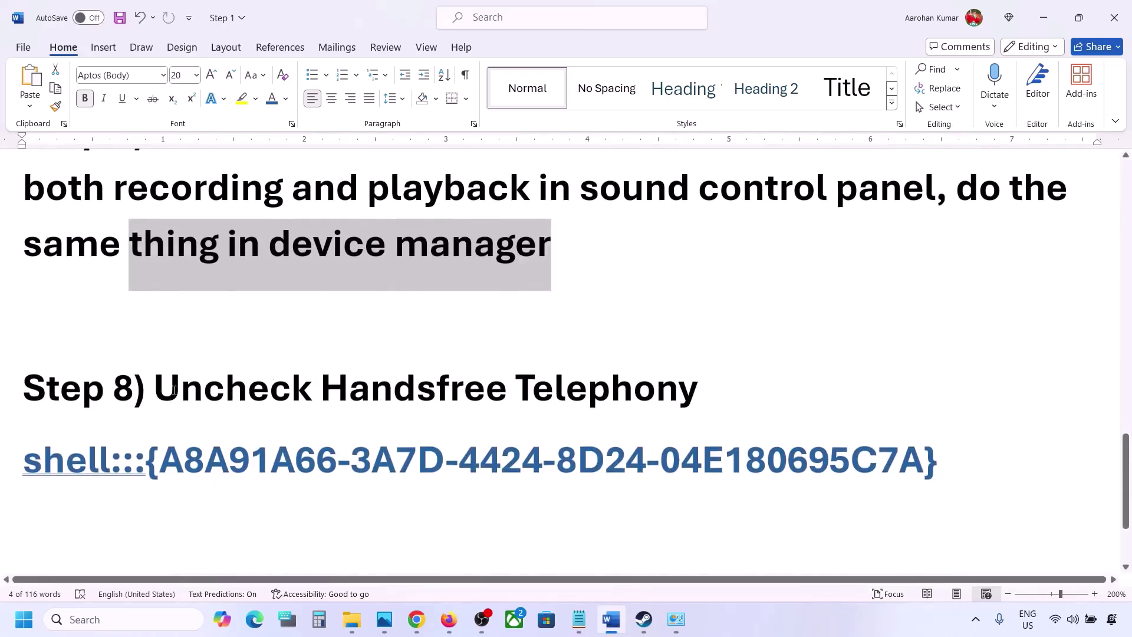
# Step: Copy the shell:::{A8A91A66-3A7D-4424-8D24-04E180695C7A} line under Uncheck Handsfree Telephony
pyautogui.moveTo(157, 394); pyautogui.dragTo(701, 391)
pyautogui.moveTo(970, 459); pyautogui.dragTo(52, 457)
pyautogui.rightClick(51, 458)
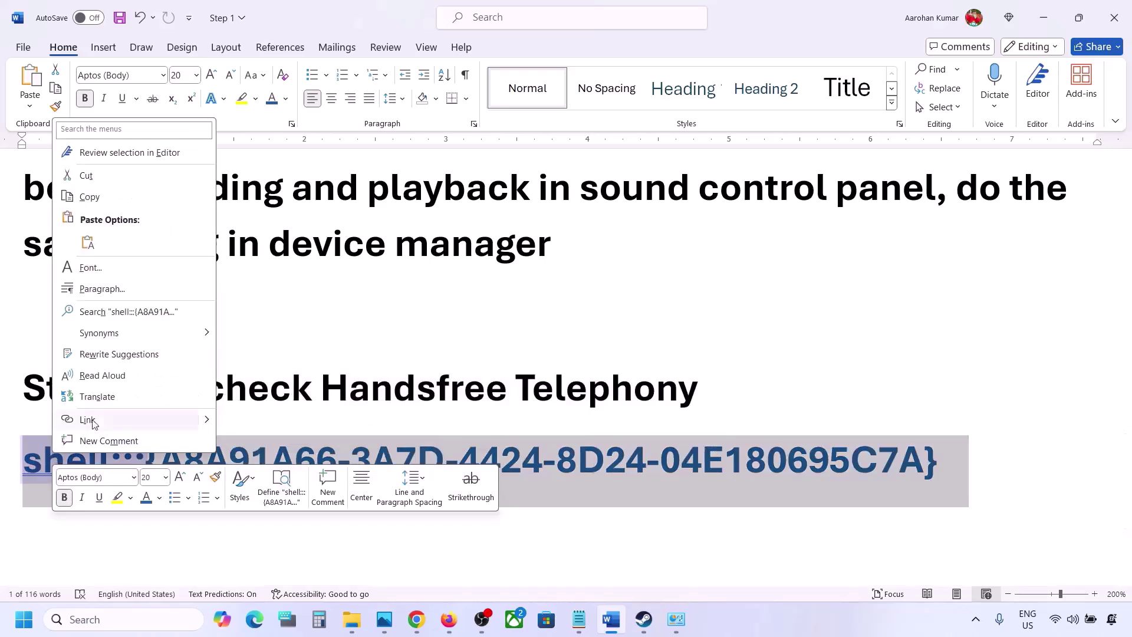
pyautogui.click(88, 198)
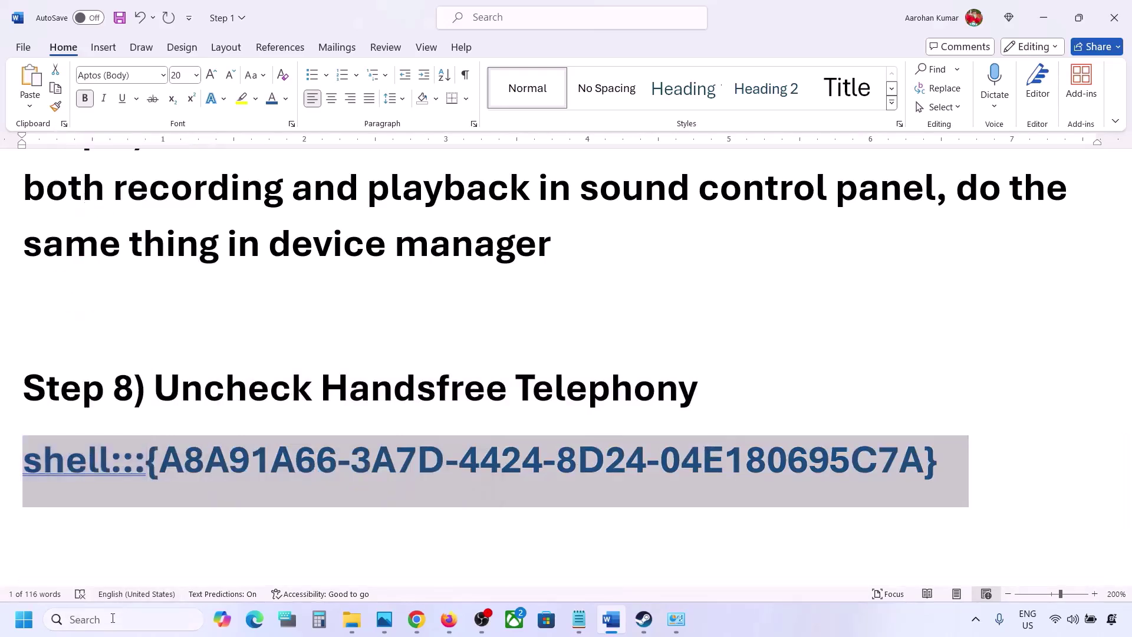
pyautogui.click(79, 619)
# Step: Paste the copied shell::: path into the Run dialog and run it to open Devices and Printers
pyautogui.write('run')
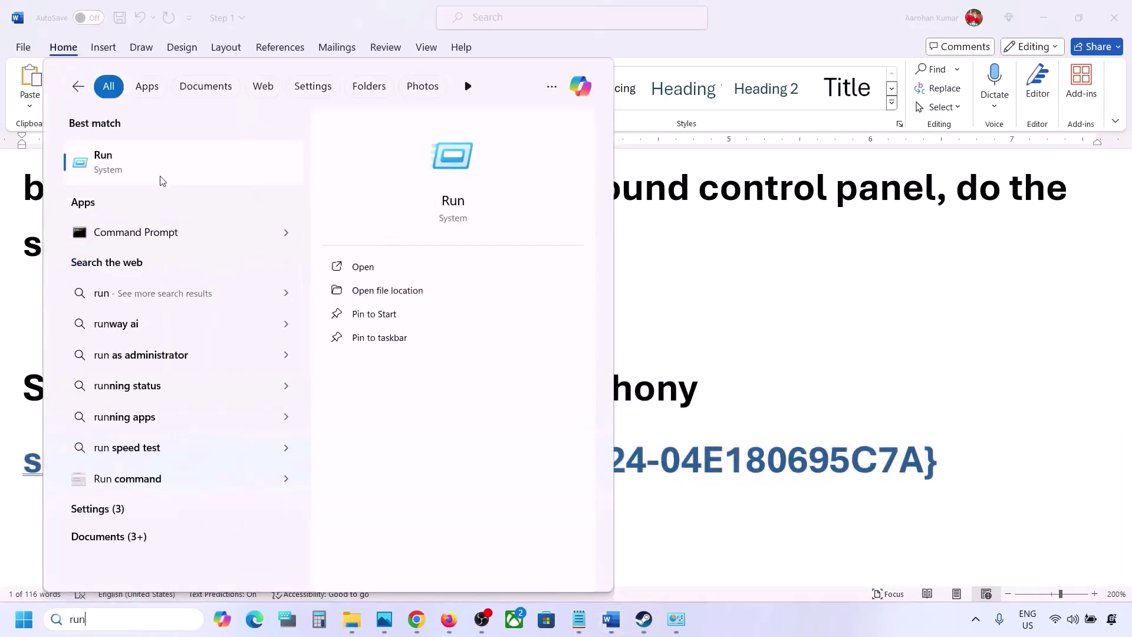
pyautogui.click(157, 177)
pyautogui.write('v')
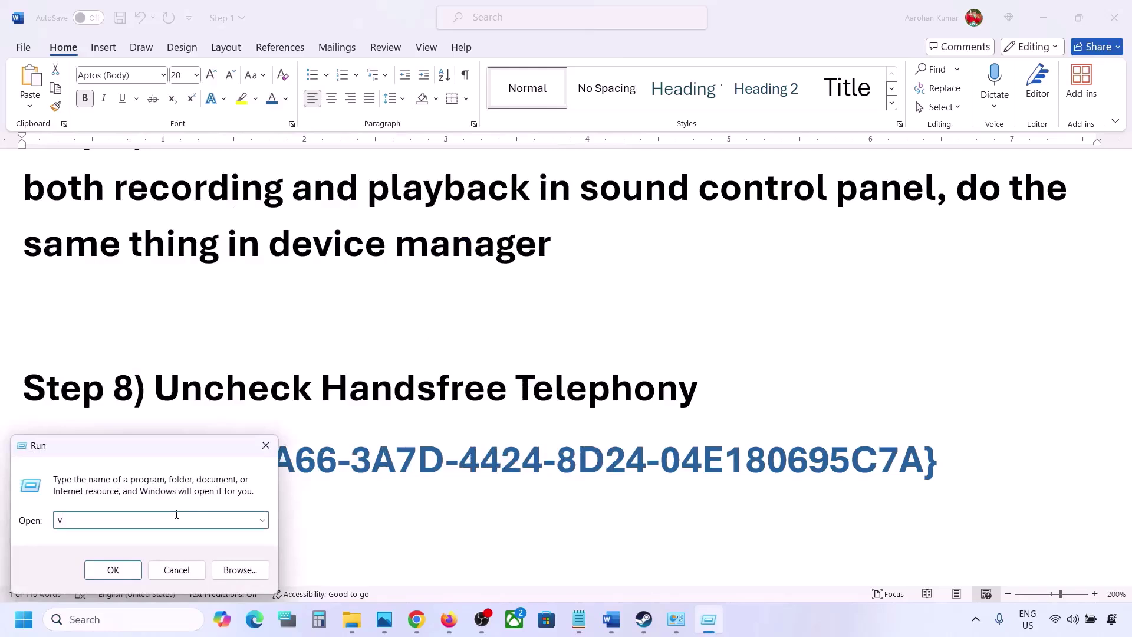
pyautogui.hotkey('ctrl', 'v')
pyautogui.click(127, 575)
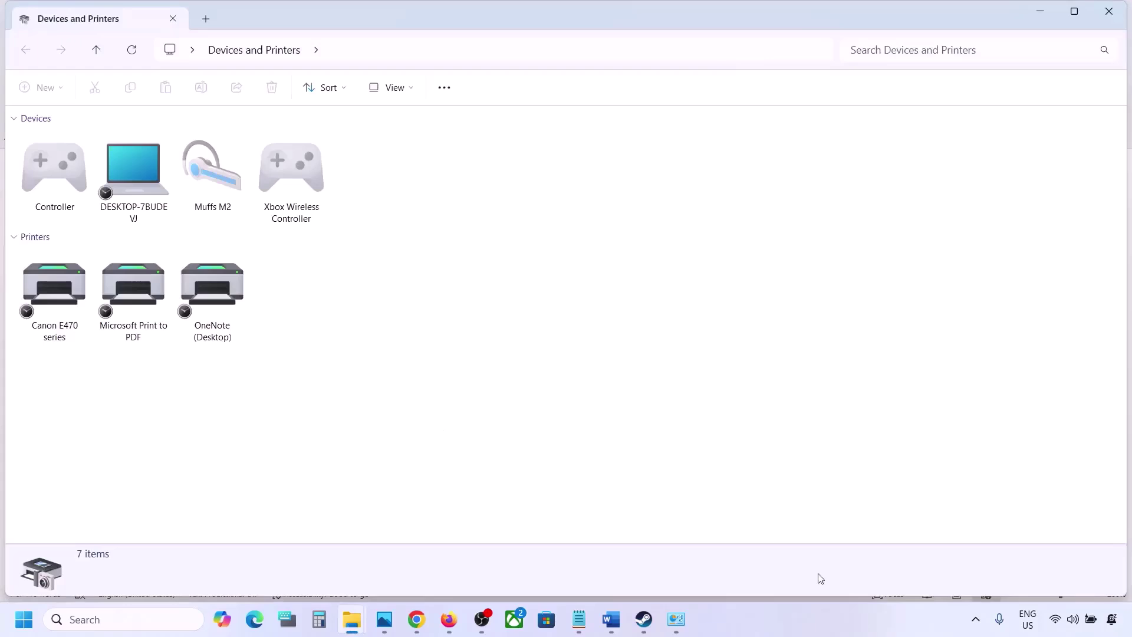
pyautogui.click(838, 619)
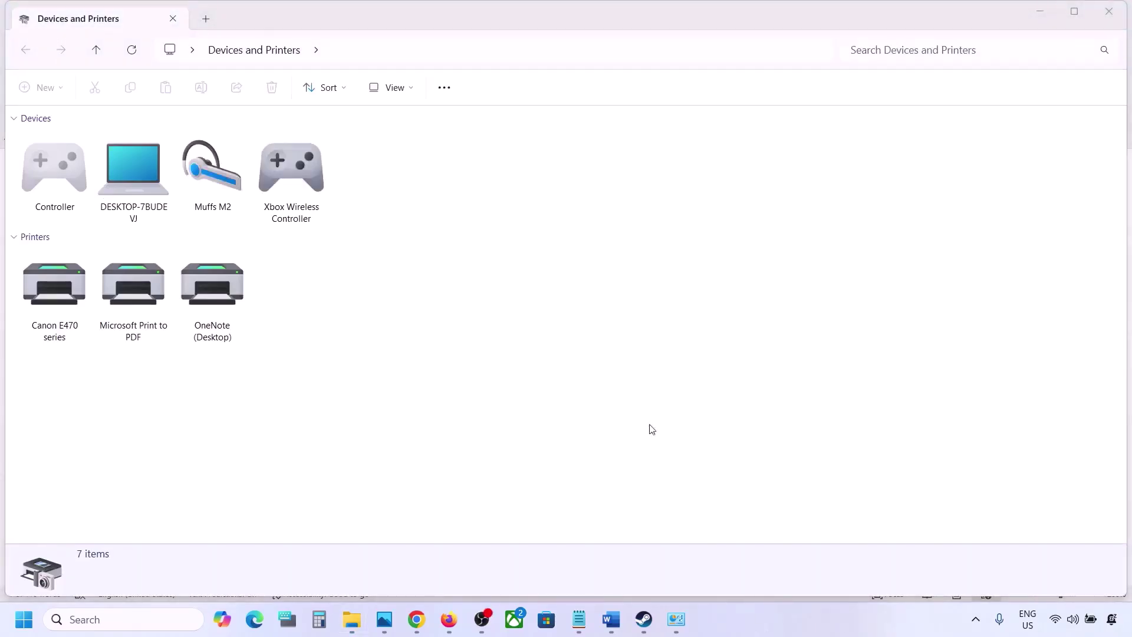
# Step: Uncheck Handsfree Telephony in the Muffs M2 headset's Bluetooth services and apply it
pyautogui.rightClick(219, 171)
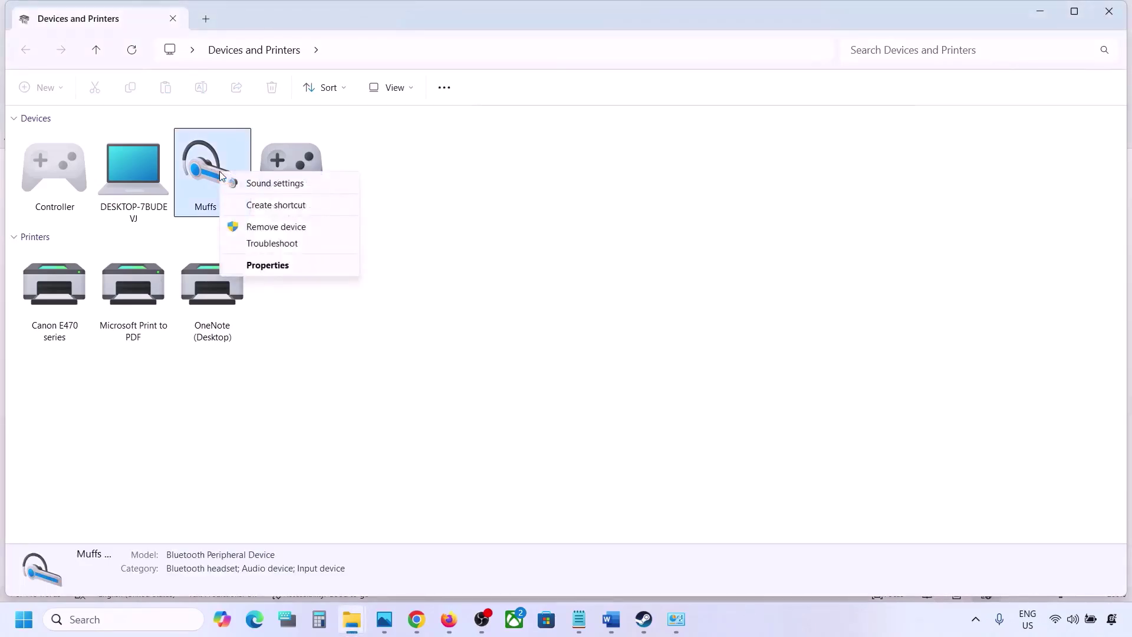
pyautogui.click(263, 265)
pyautogui.moveTo(402, 185); pyautogui.dragTo(528, 158)
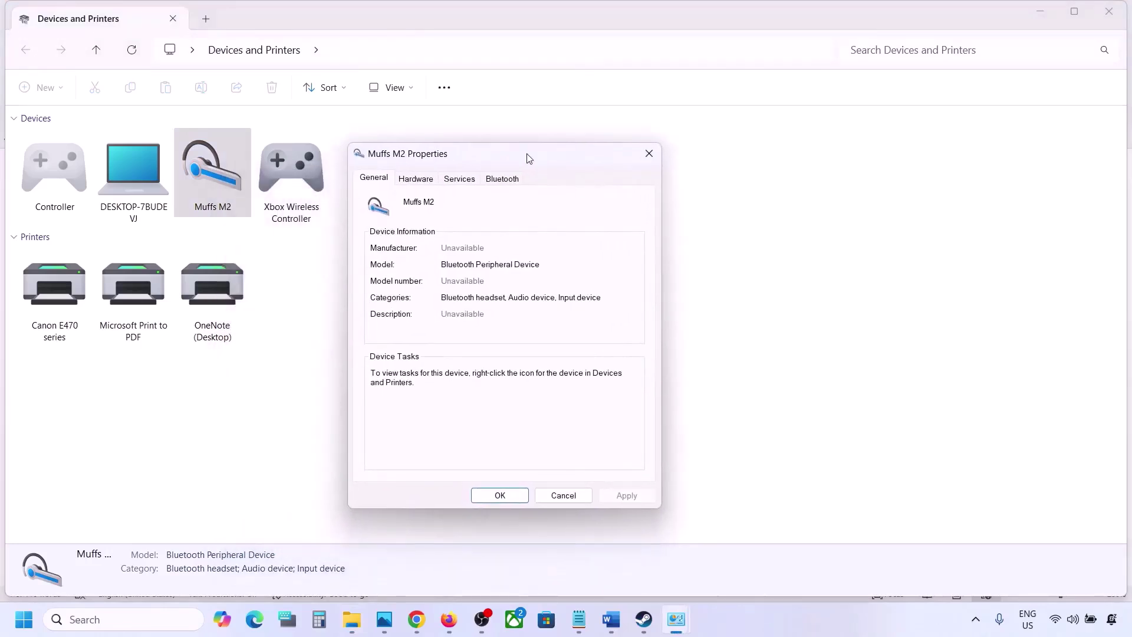
pyautogui.click(504, 180)
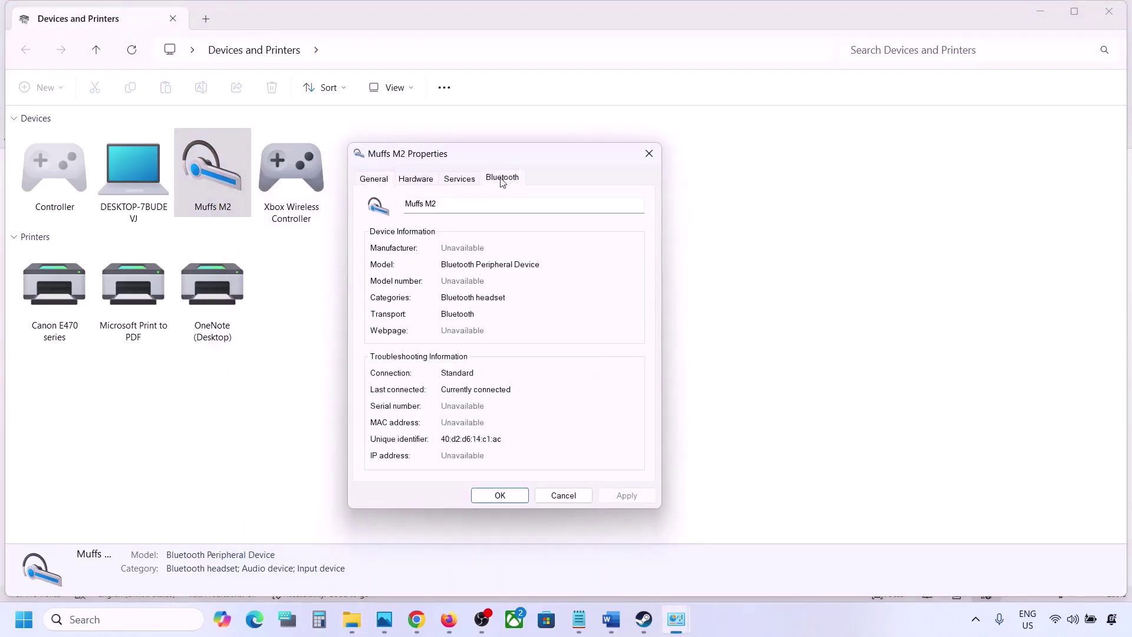
pyautogui.click(469, 183)
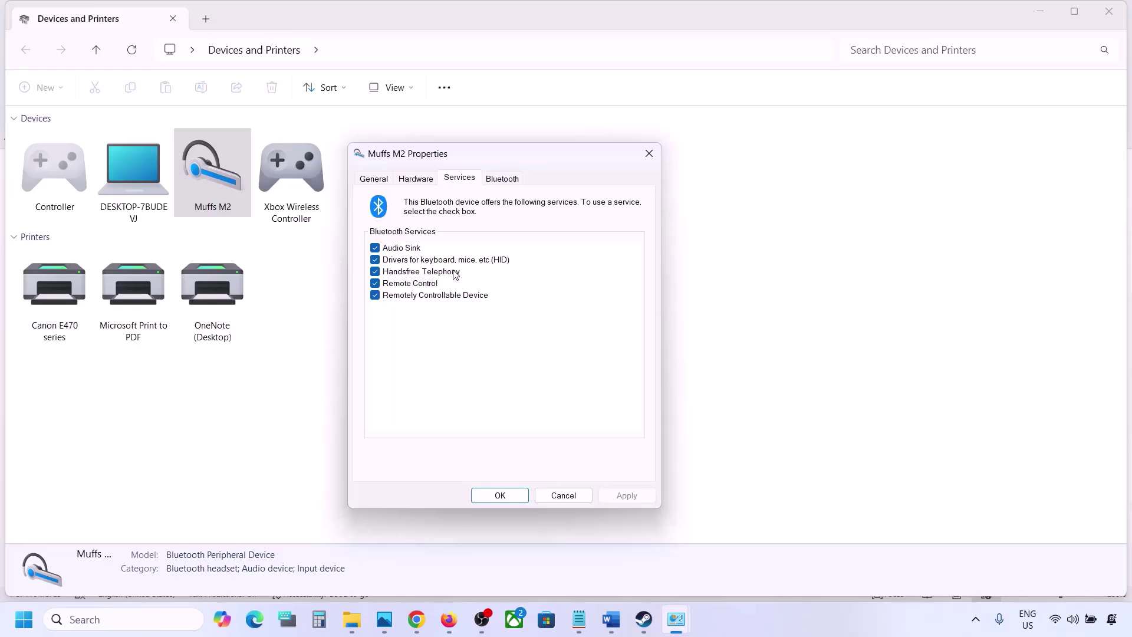
pyautogui.click(375, 272)
pyautogui.click(627, 486)
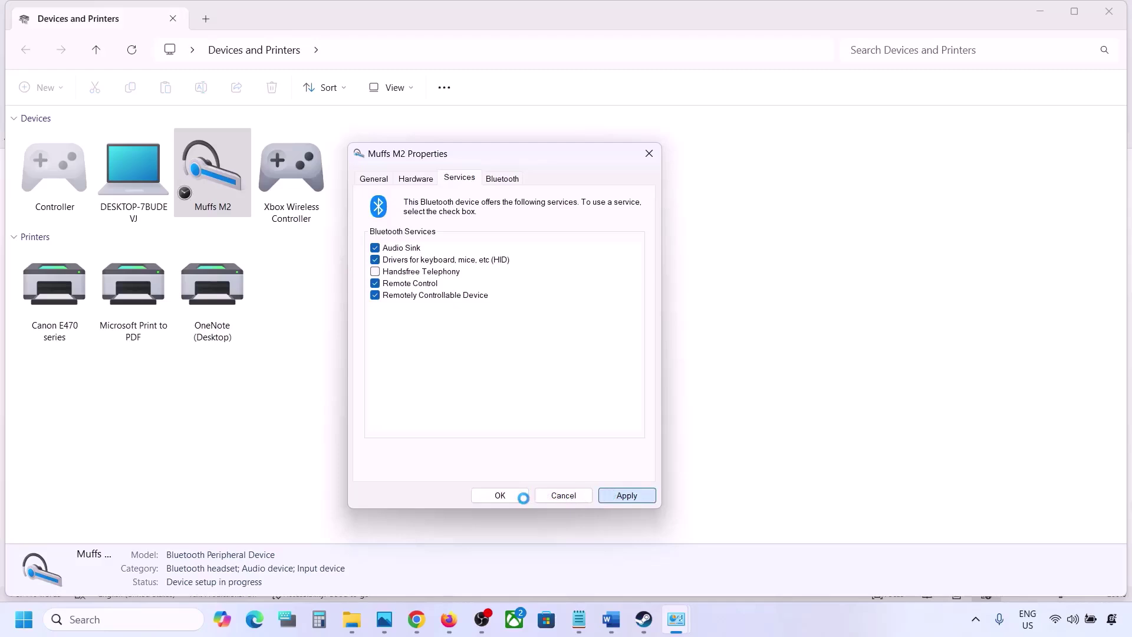
pyautogui.click(503, 496)
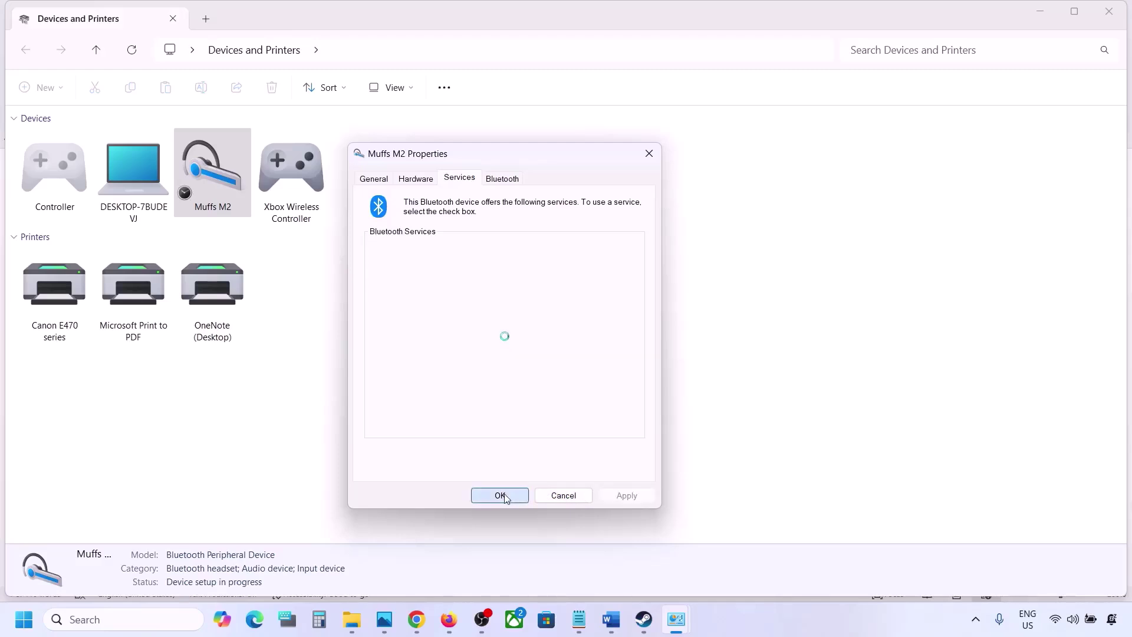
pyautogui.click(644, 619)
# Step: Find the Install Audio Driver step in the Word notes
pyautogui.click(613, 625)
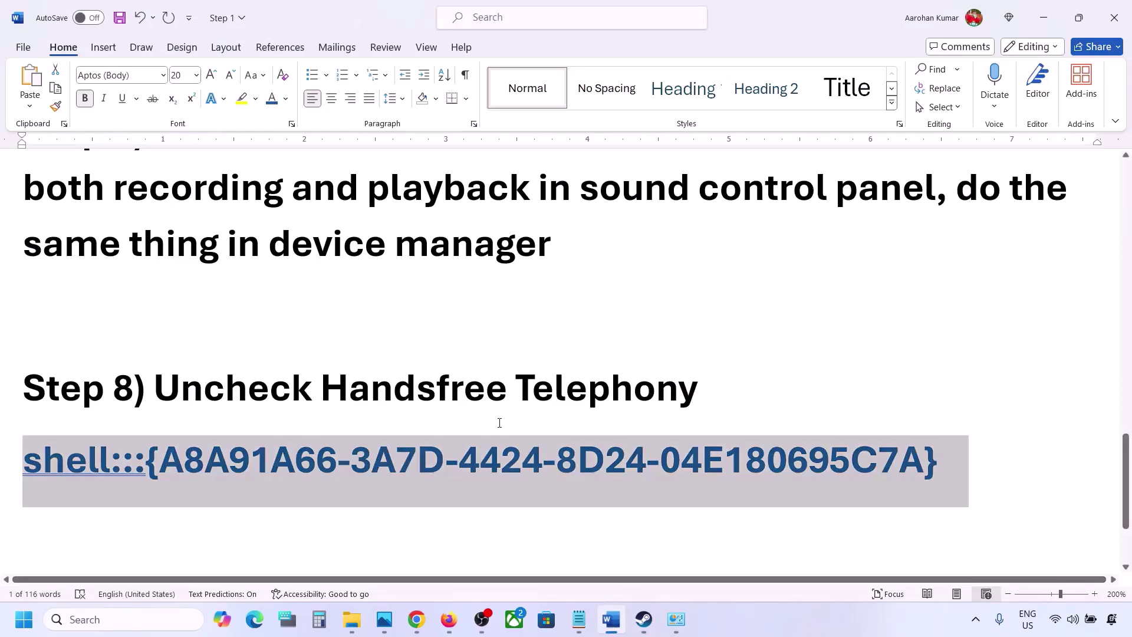
pyautogui.scroll(-3, 499, 423)
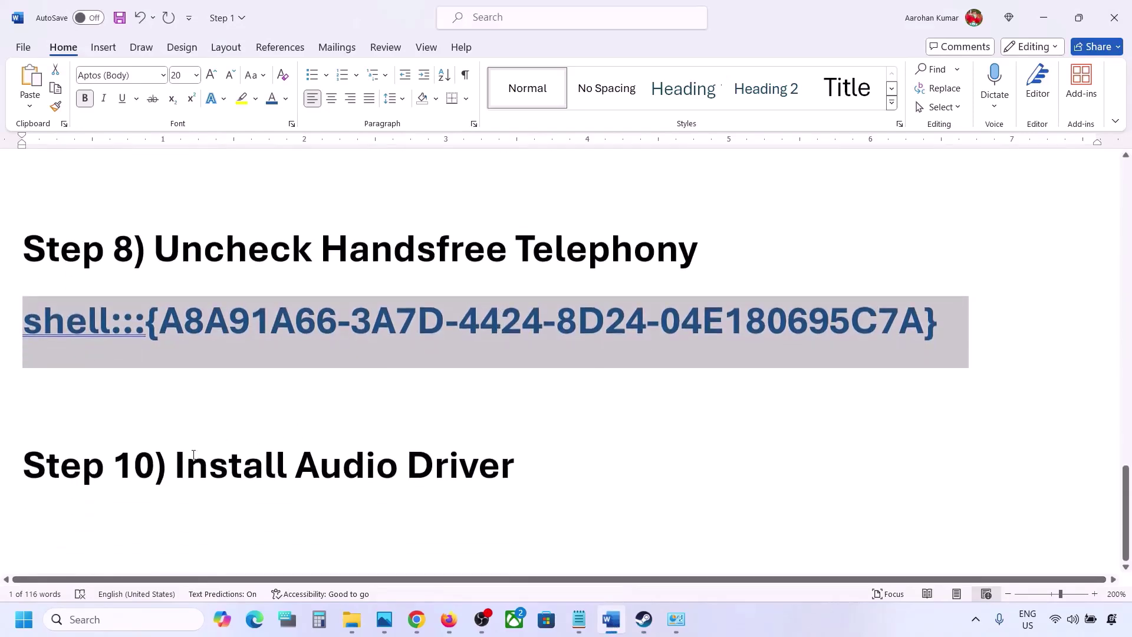
pyautogui.moveTo(176, 466); pyautogui.dragTo(514, 469)
# Step: Reopen Device Manager and bring up the actions for Realtek(R) Audio
pyautogui.rightClick(18, 624)
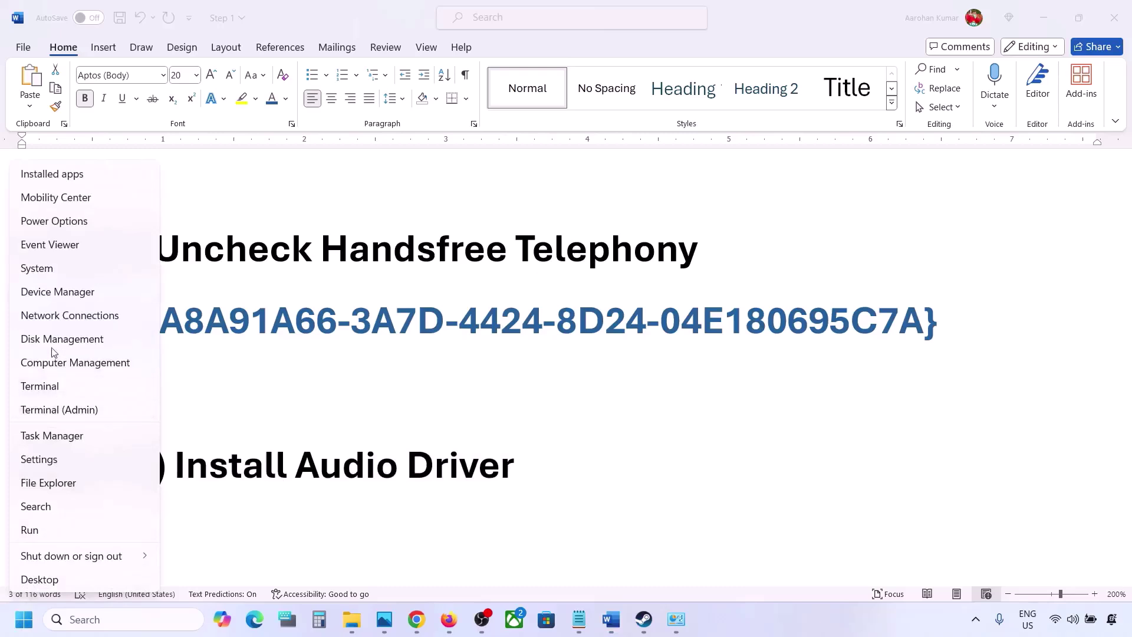
pyautogui.click(50, 291)
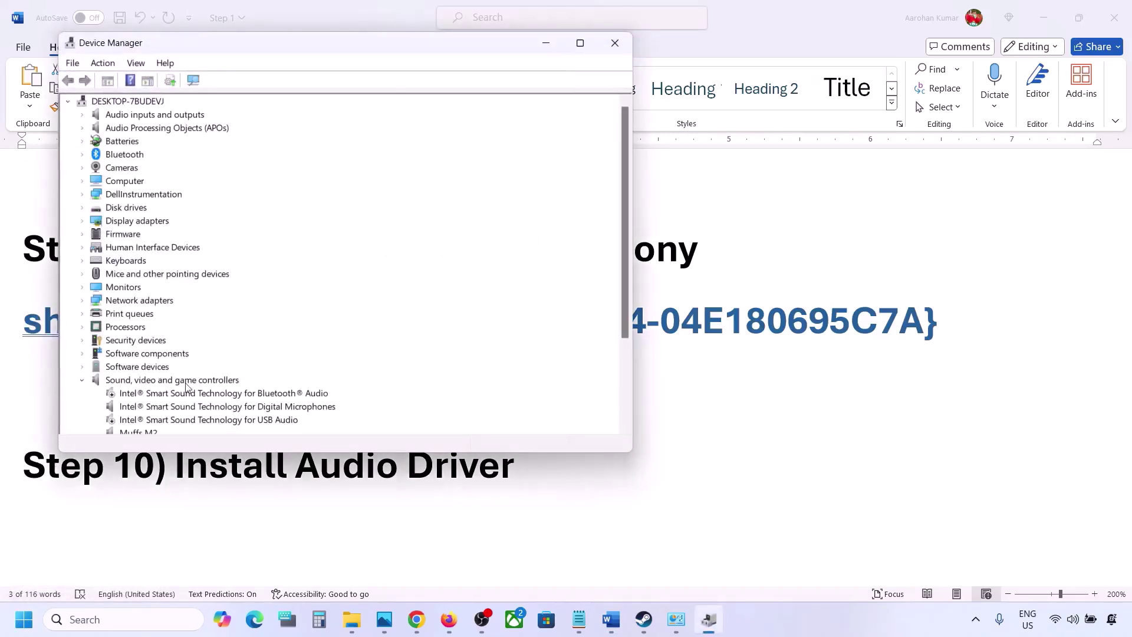
pyautogui.scroll(-2, 187, 386)
pyautogui.click(142, 395)
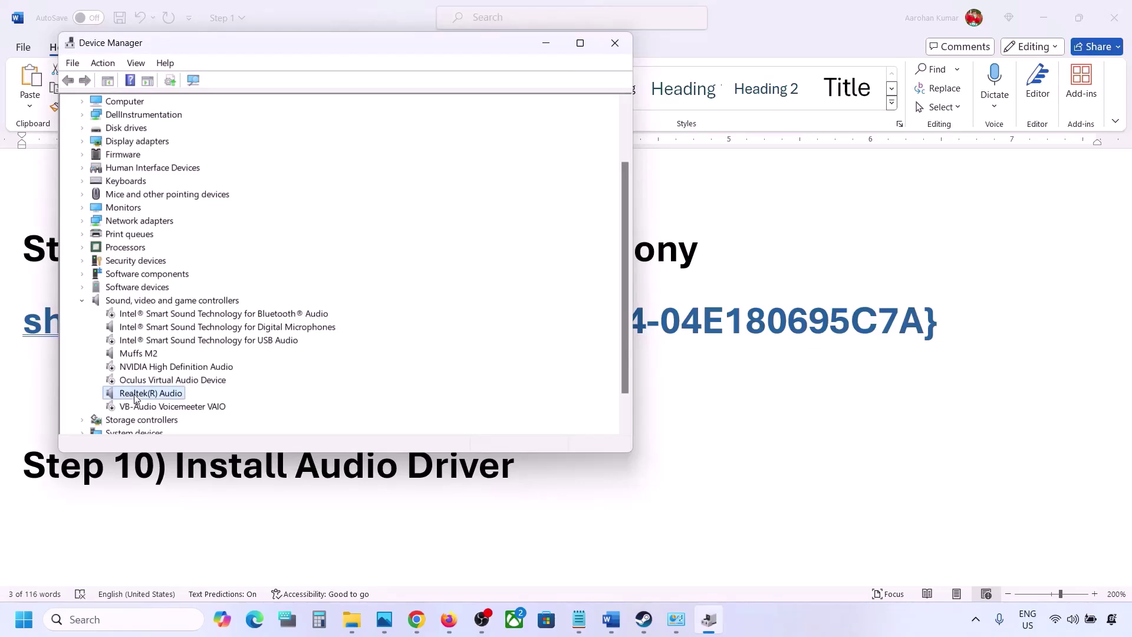
pyautogui.rightClick(141, 398)
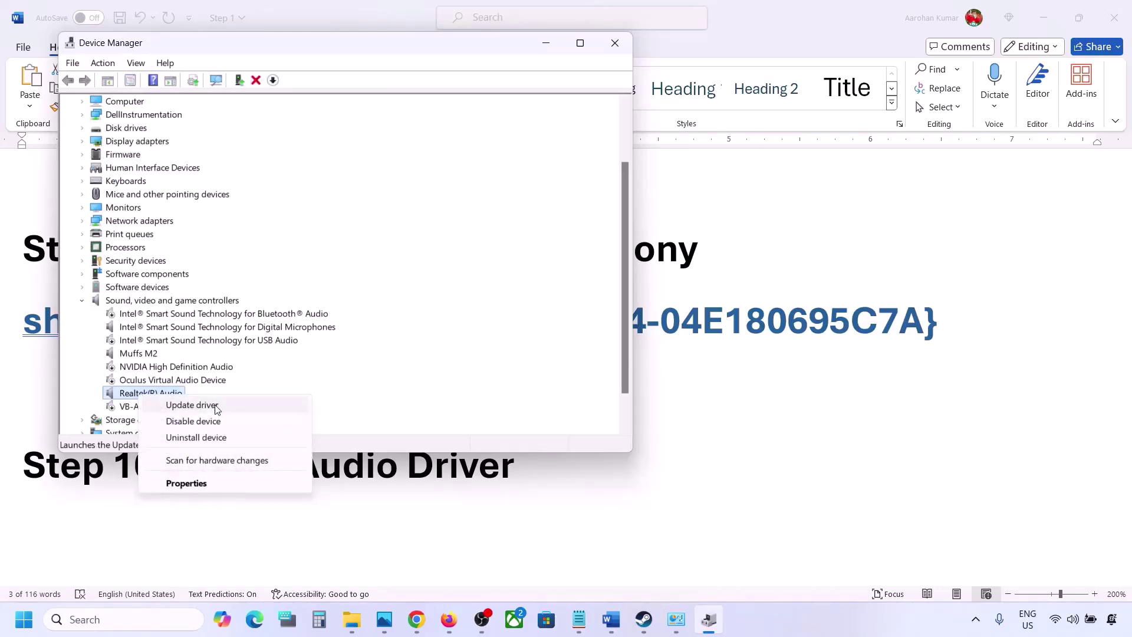
# Step: Browse the compatible driver list for Realtek(R) Audio, then dismiss it and close Device Manager
pyautogui.click(216, 409)
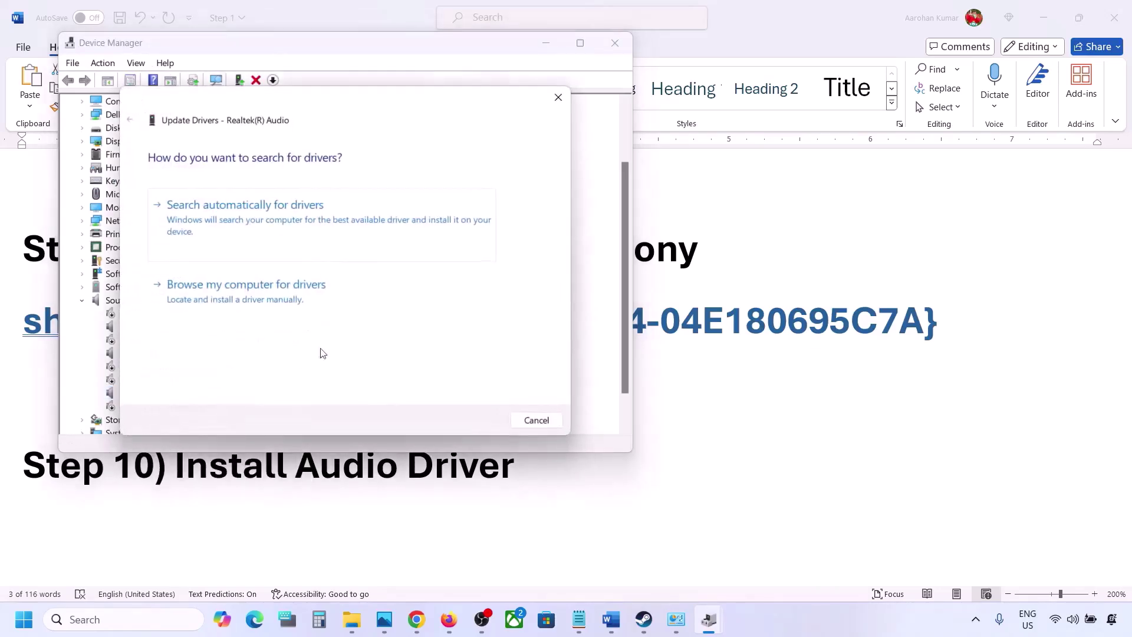
pyautogui.click(269, 301)
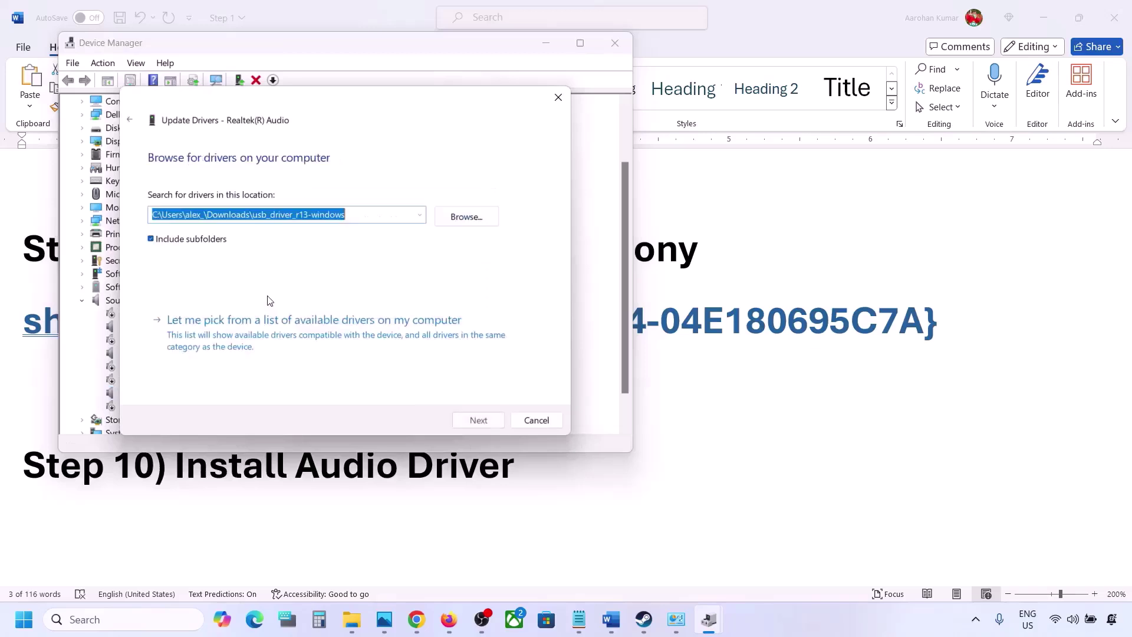
pyautogui.click(231, 337)
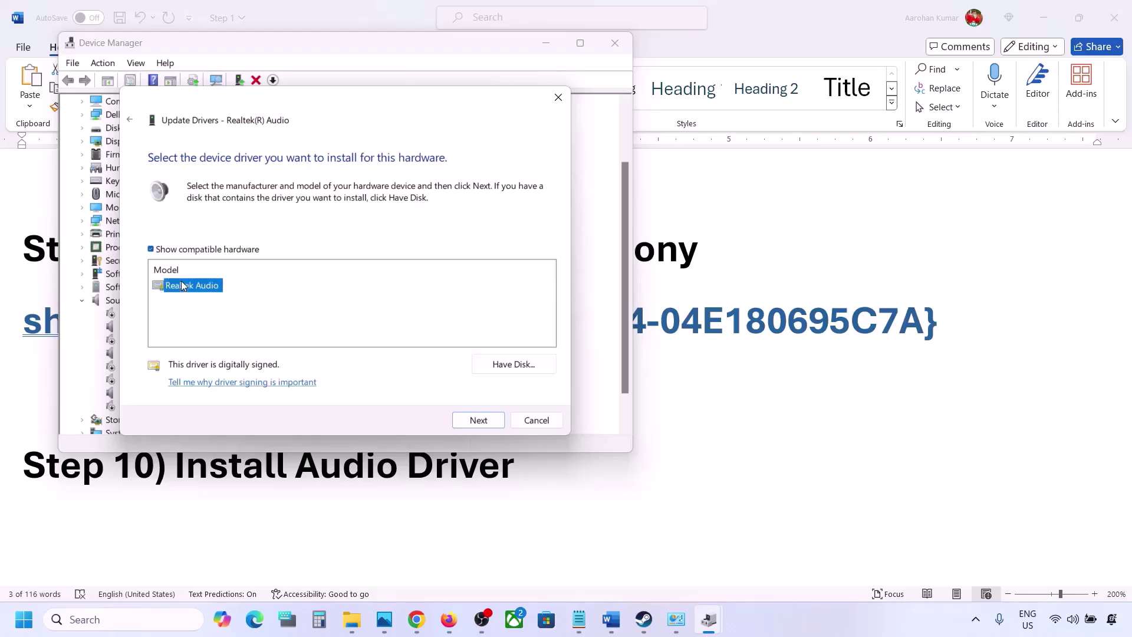
pyautogui.moveTo(335, 103); pyautogui.dragTo(466, 84)
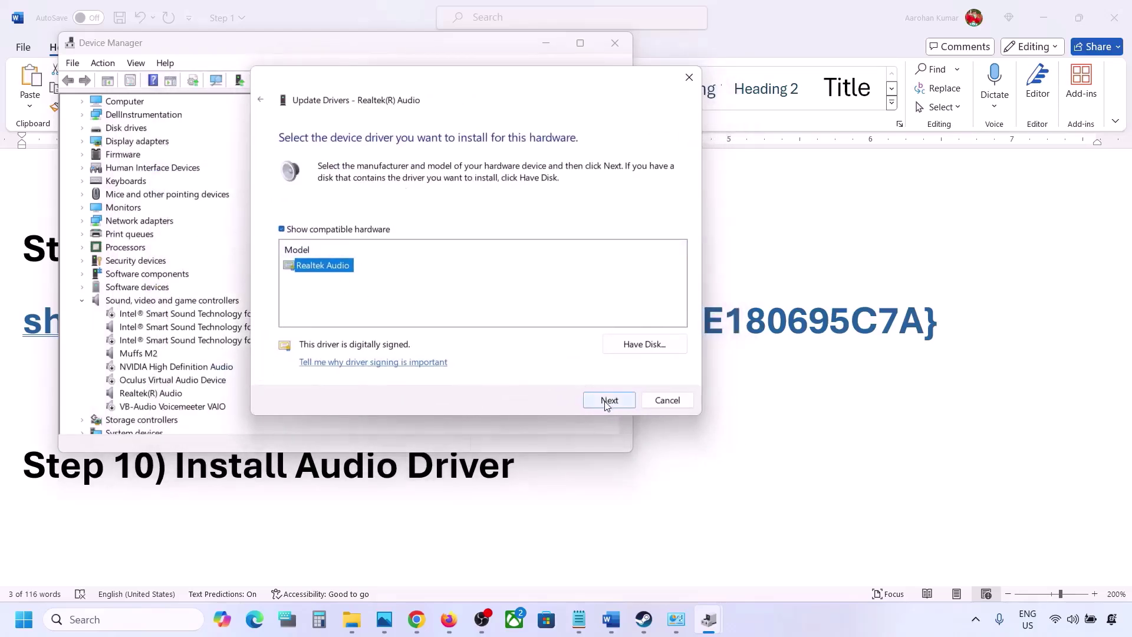
pyautogui.click(657, 405)
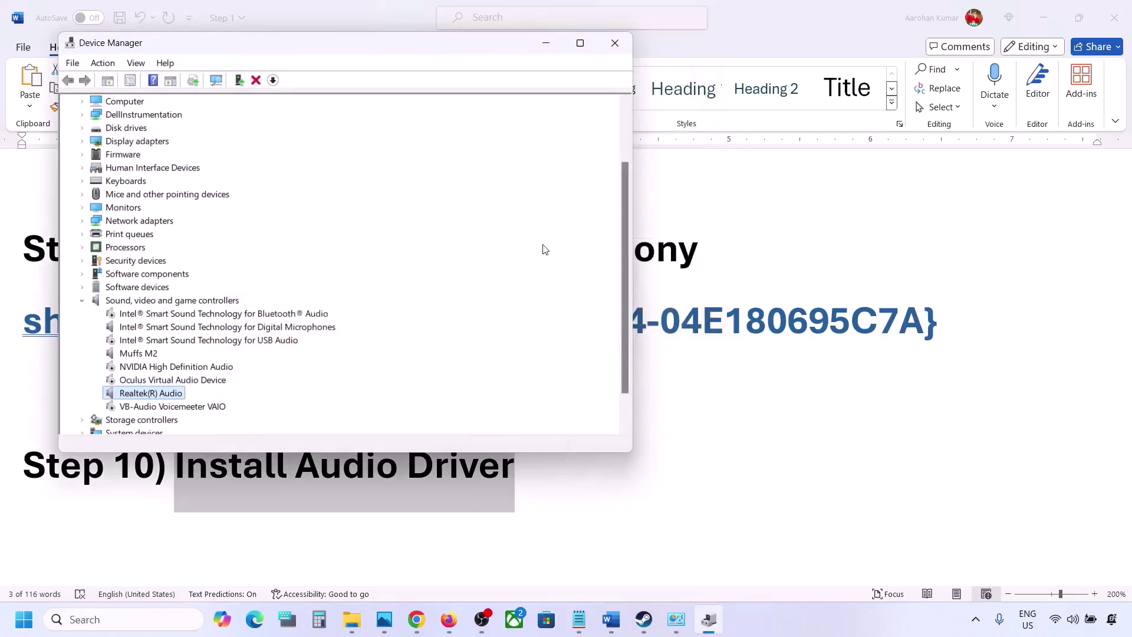
pyautogui.click(625, 41)
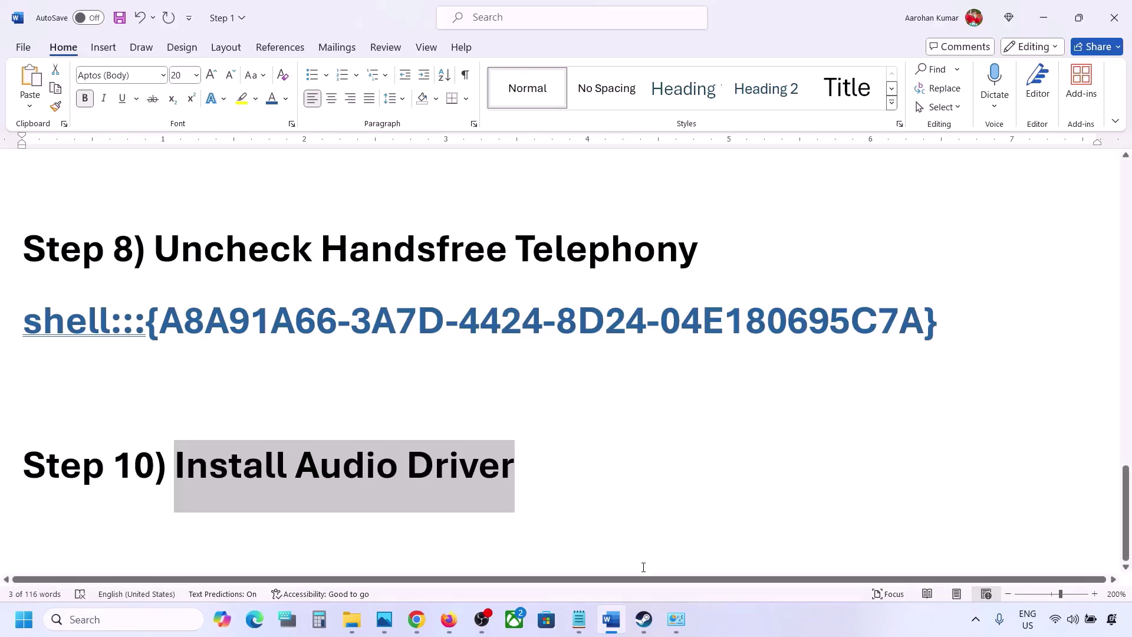
pyautogui.scroll(3, 648, 471)
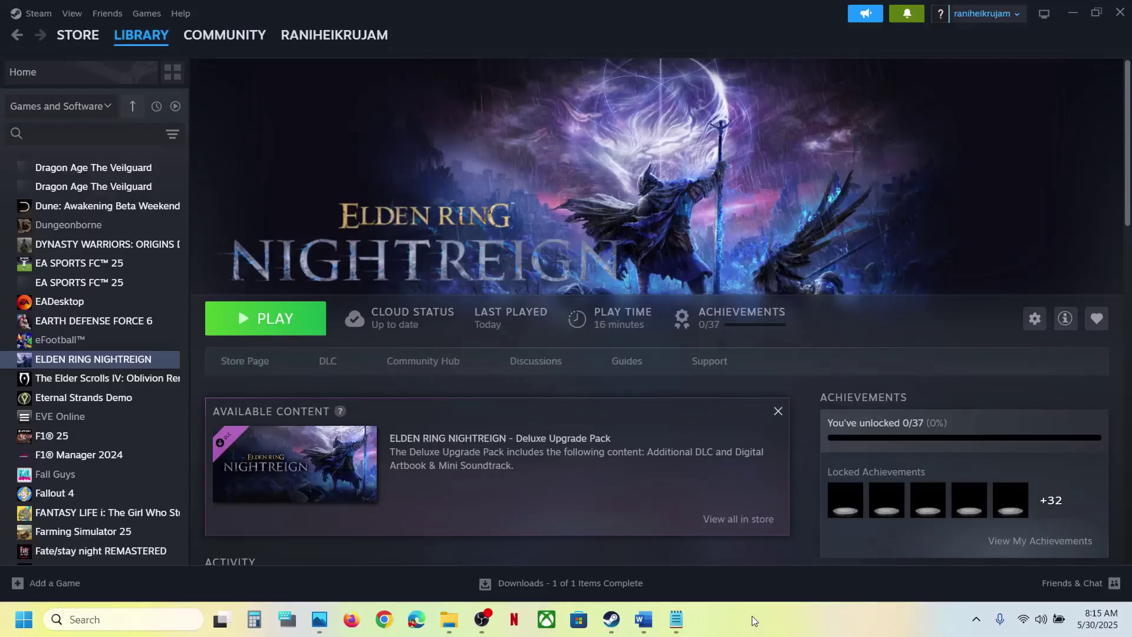
pyautogui.rightClick(135, 364)
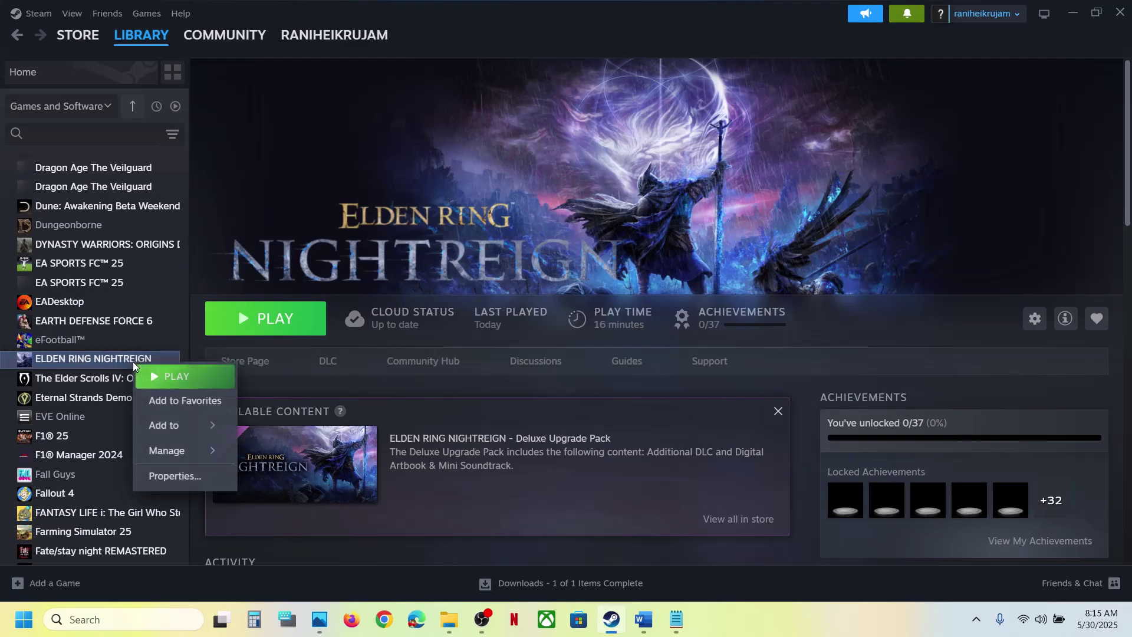
pyautogui.click(207, 474)
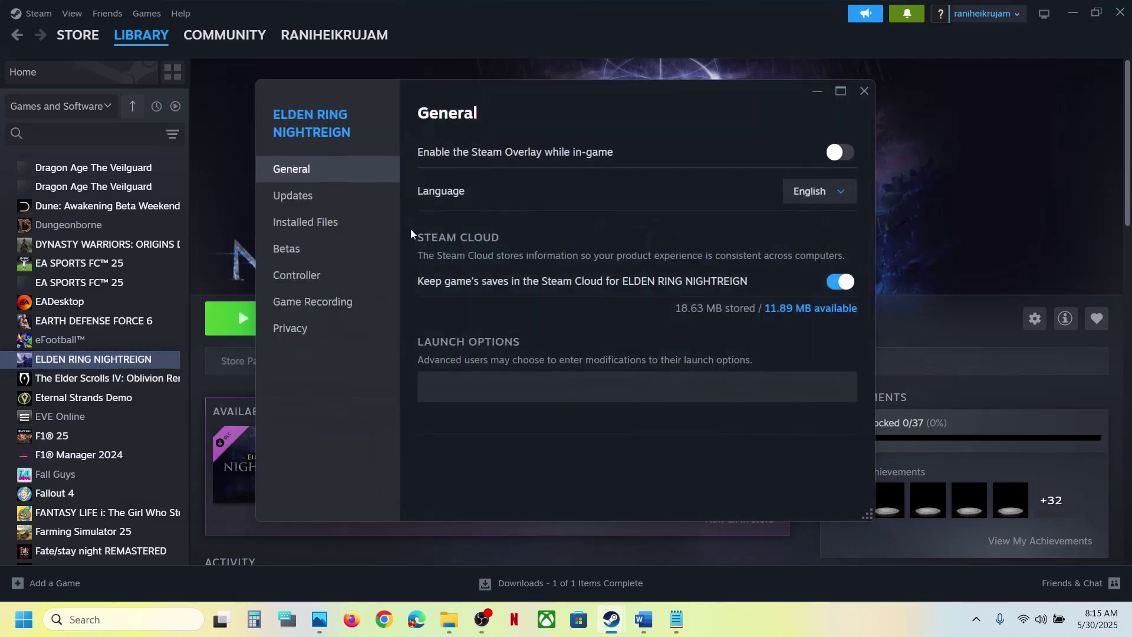
pyautogui.click(330, 222)
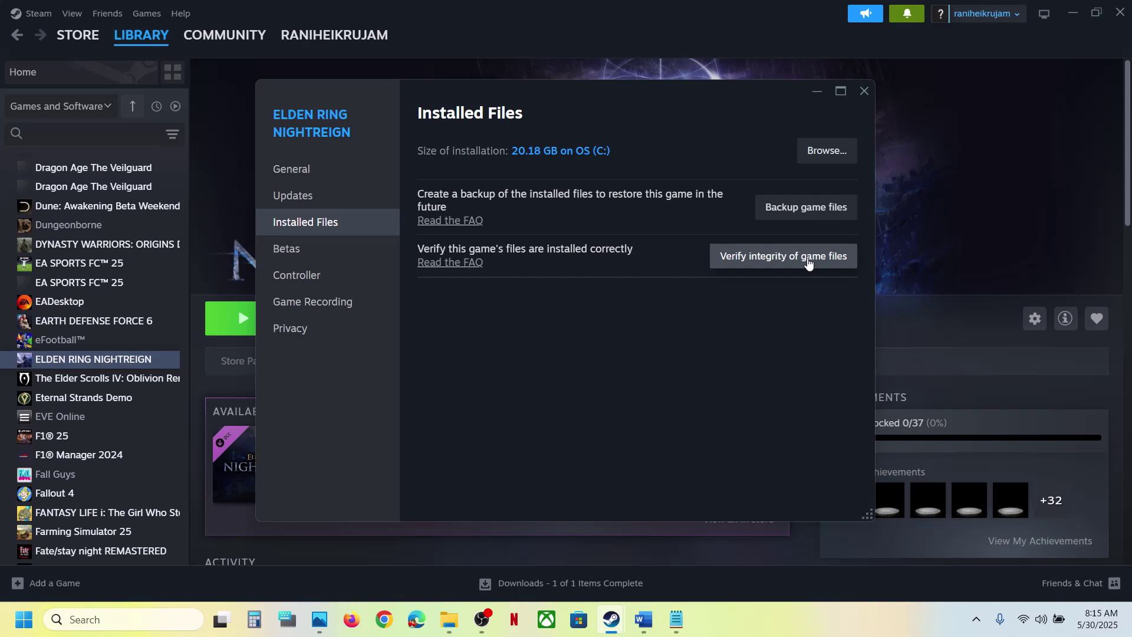
pyautogui.click(863, 92)
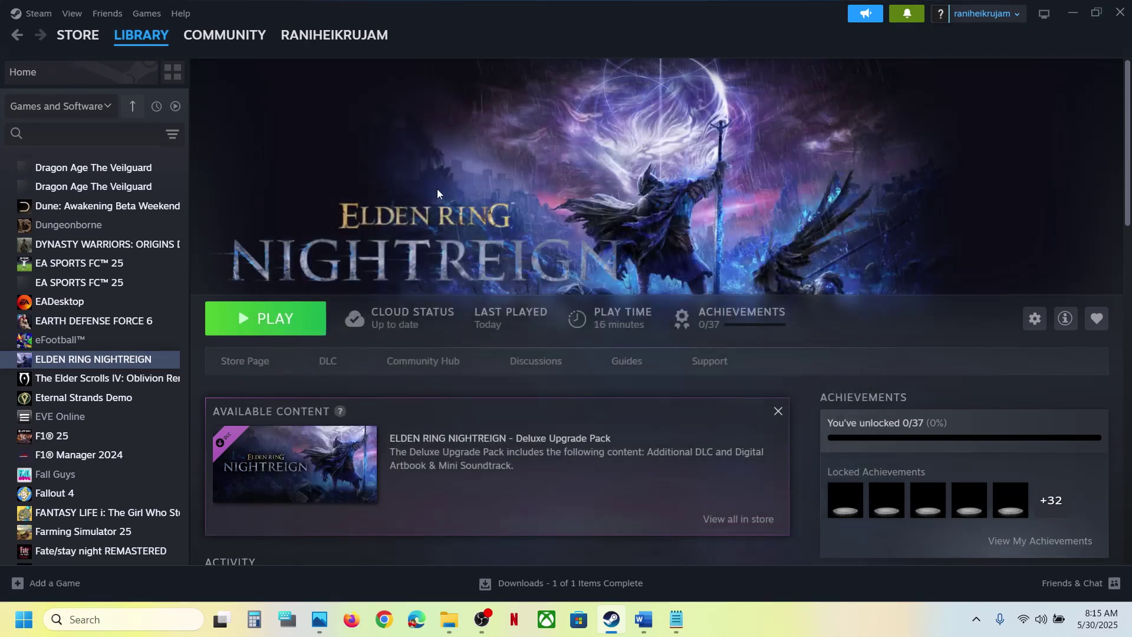